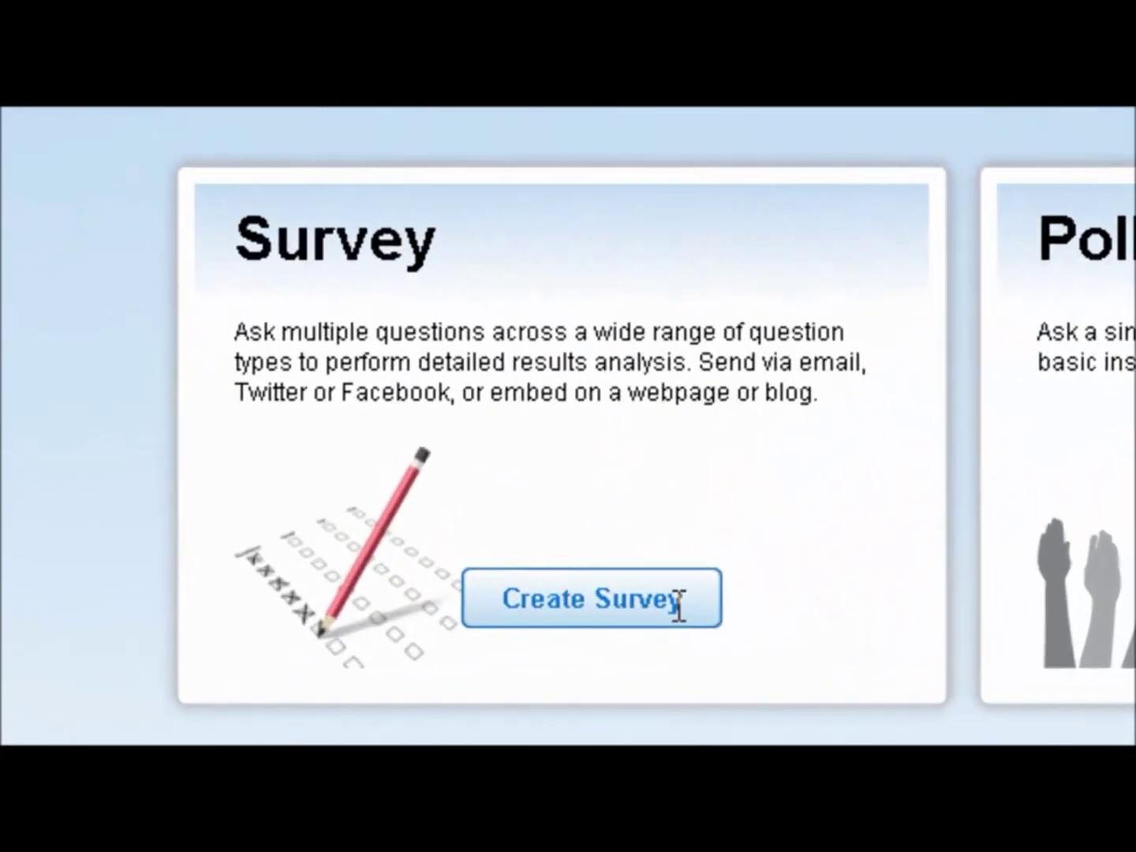
Step: Start a new blank survey named 'The World's Greatest Fruit Survey'
click(522, 599)
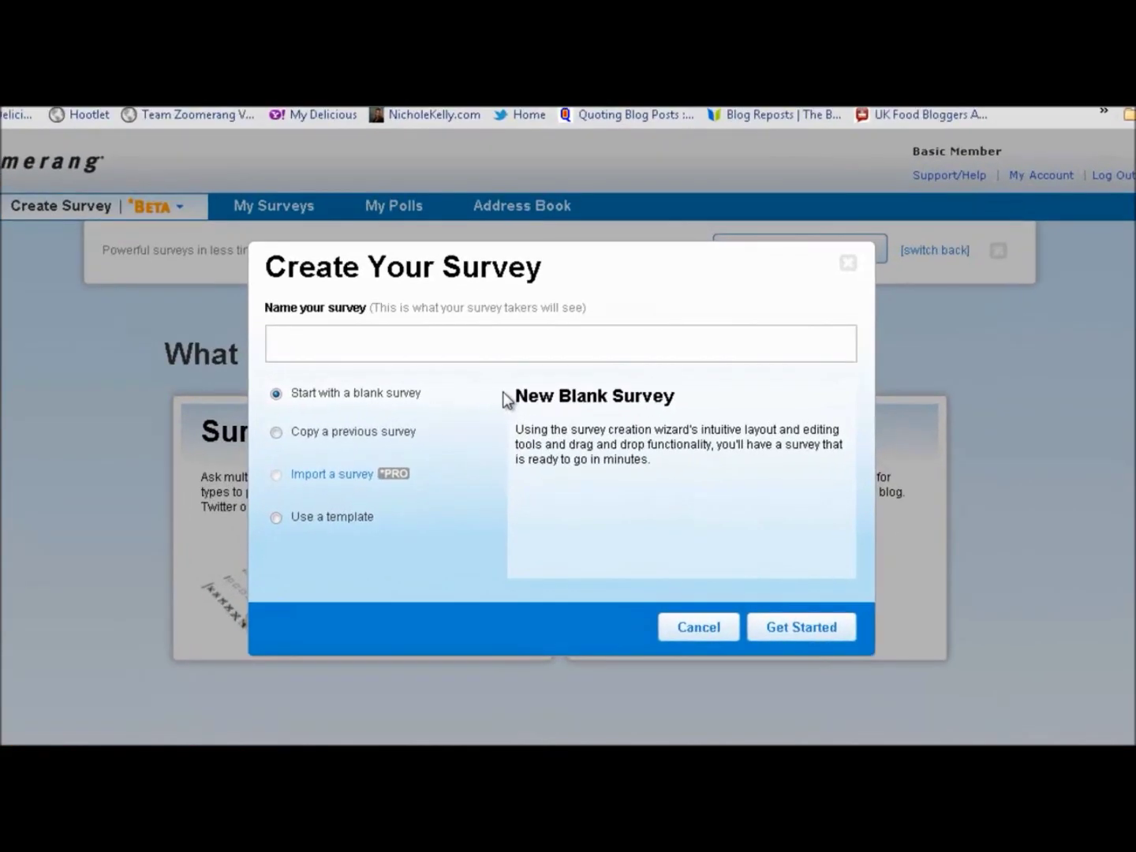
click(508, 360)
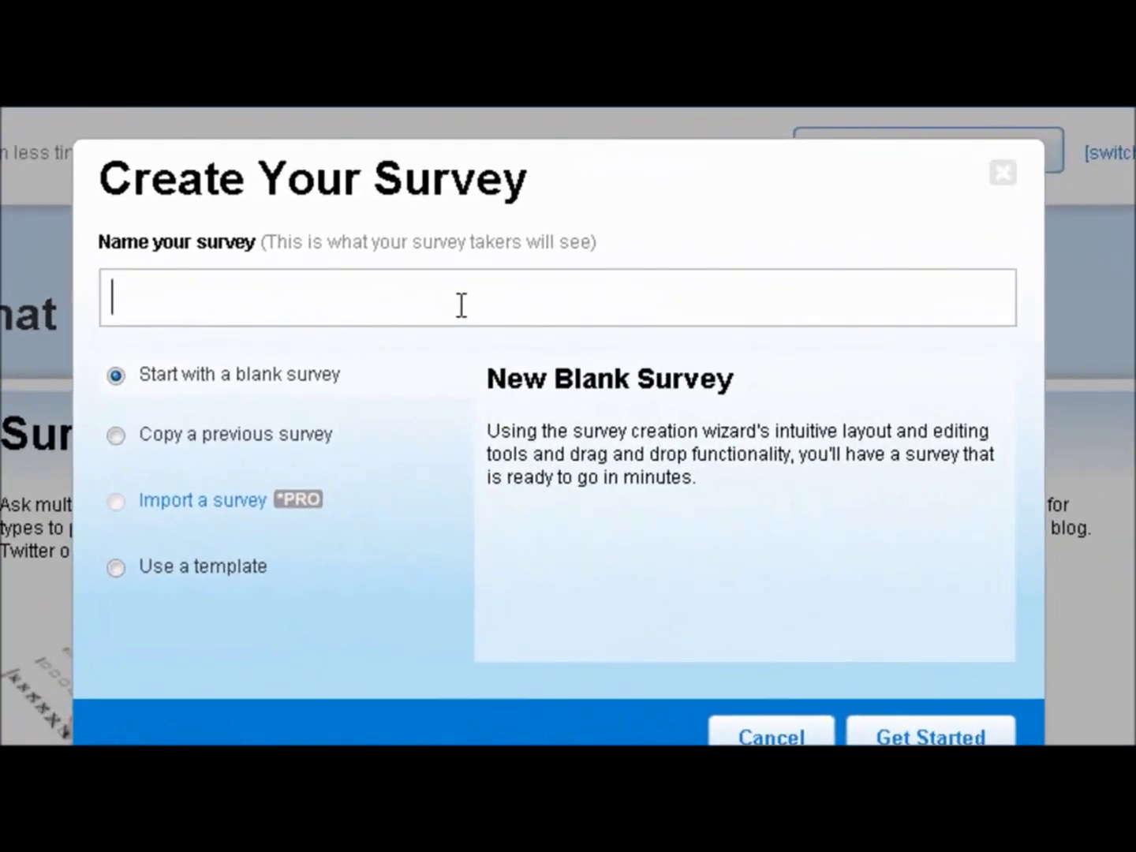
text(The World's)
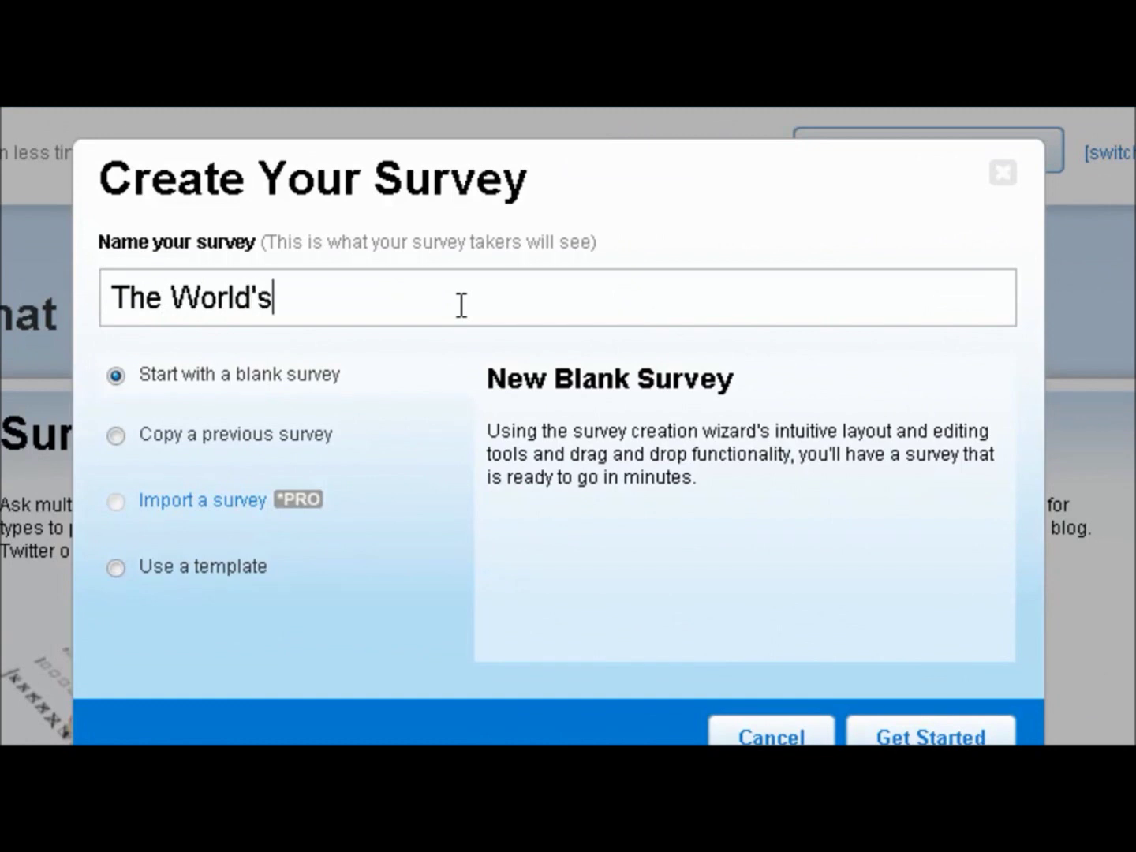
text( Greatest Fru)
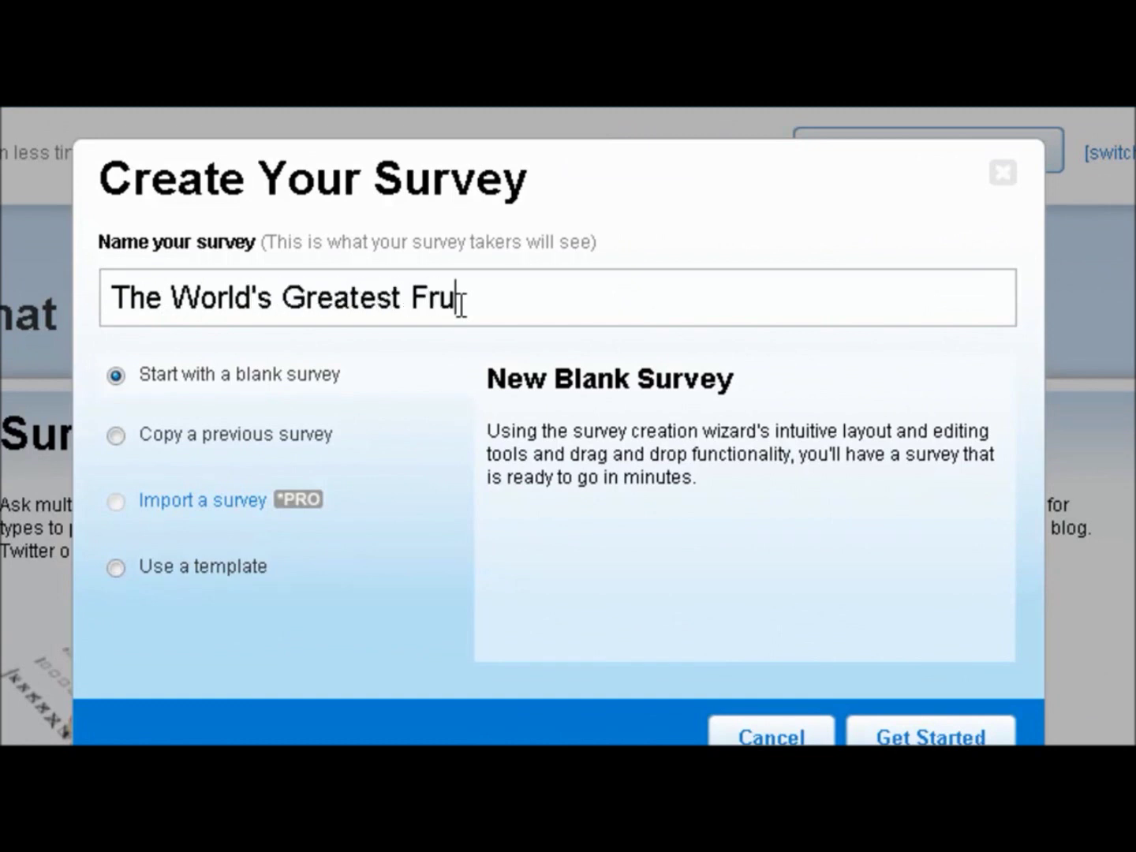
text(it Survey)
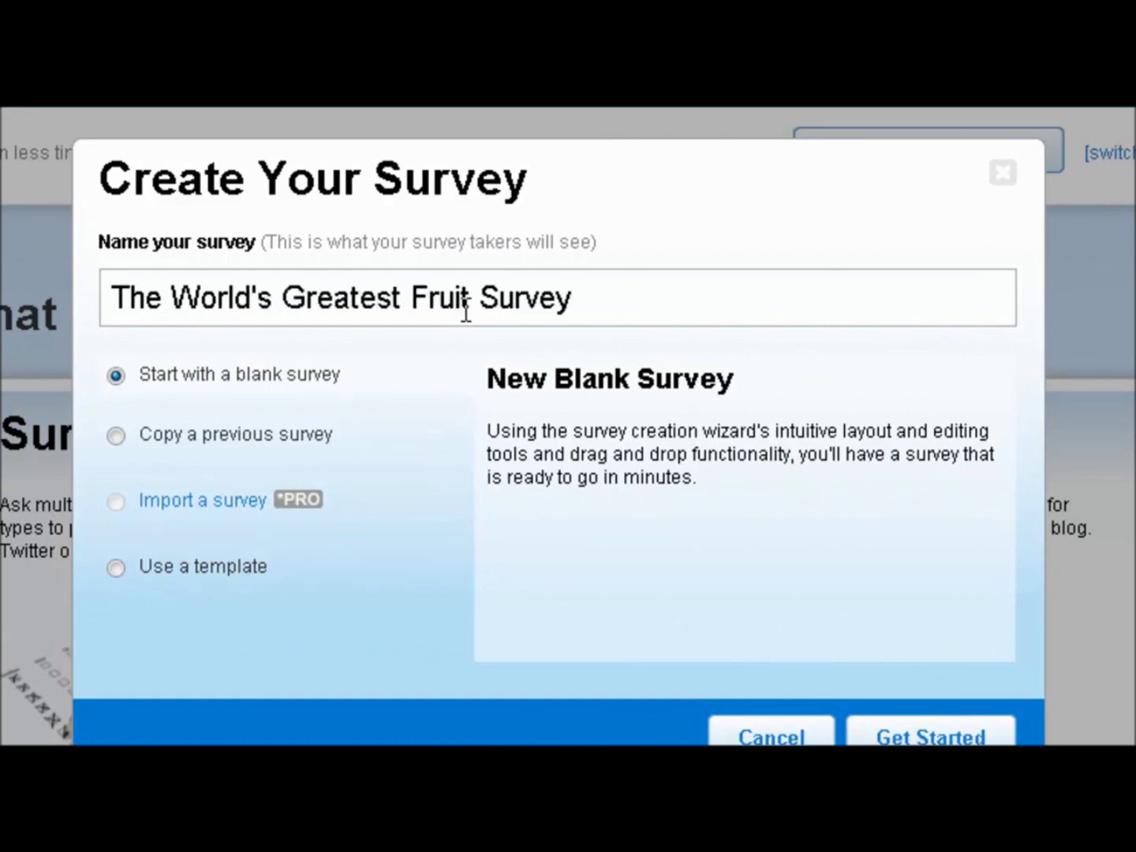
click(935, 736)
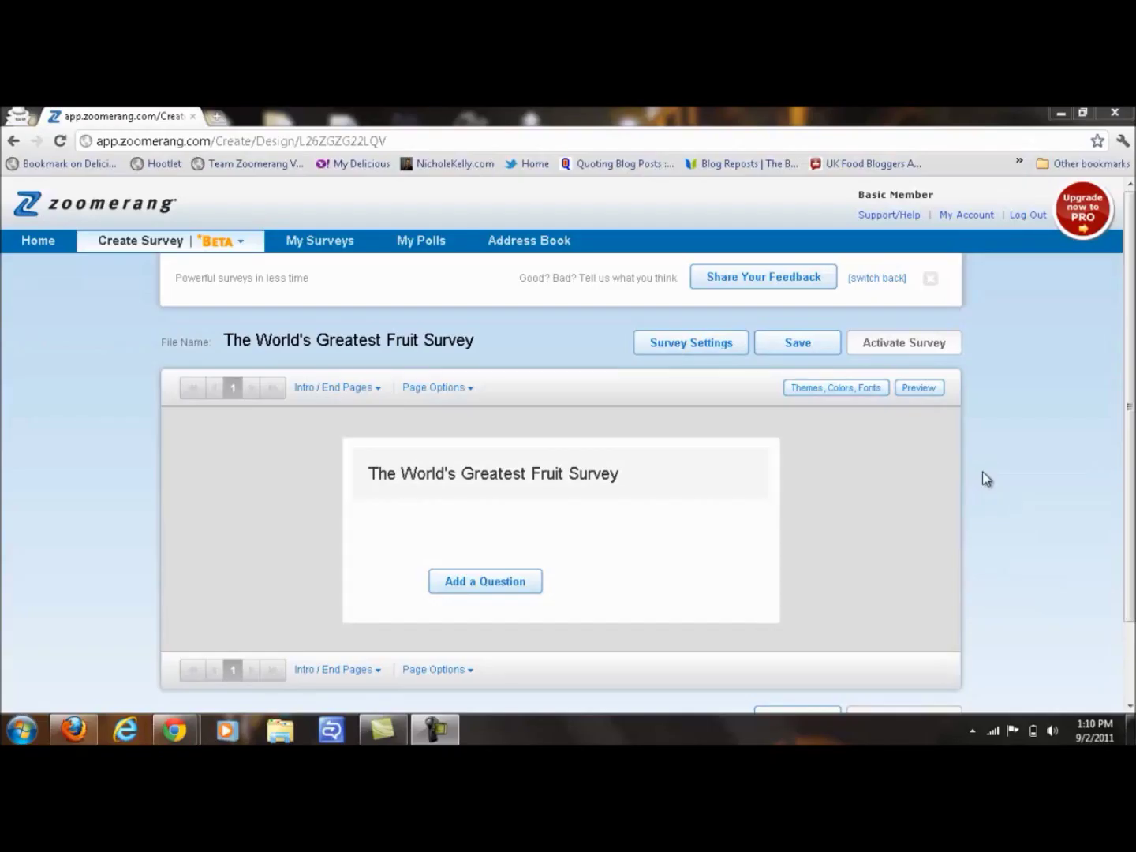
Step: Upload the mixed fruit photo as the survey title's image and save the title
click(663, 485)
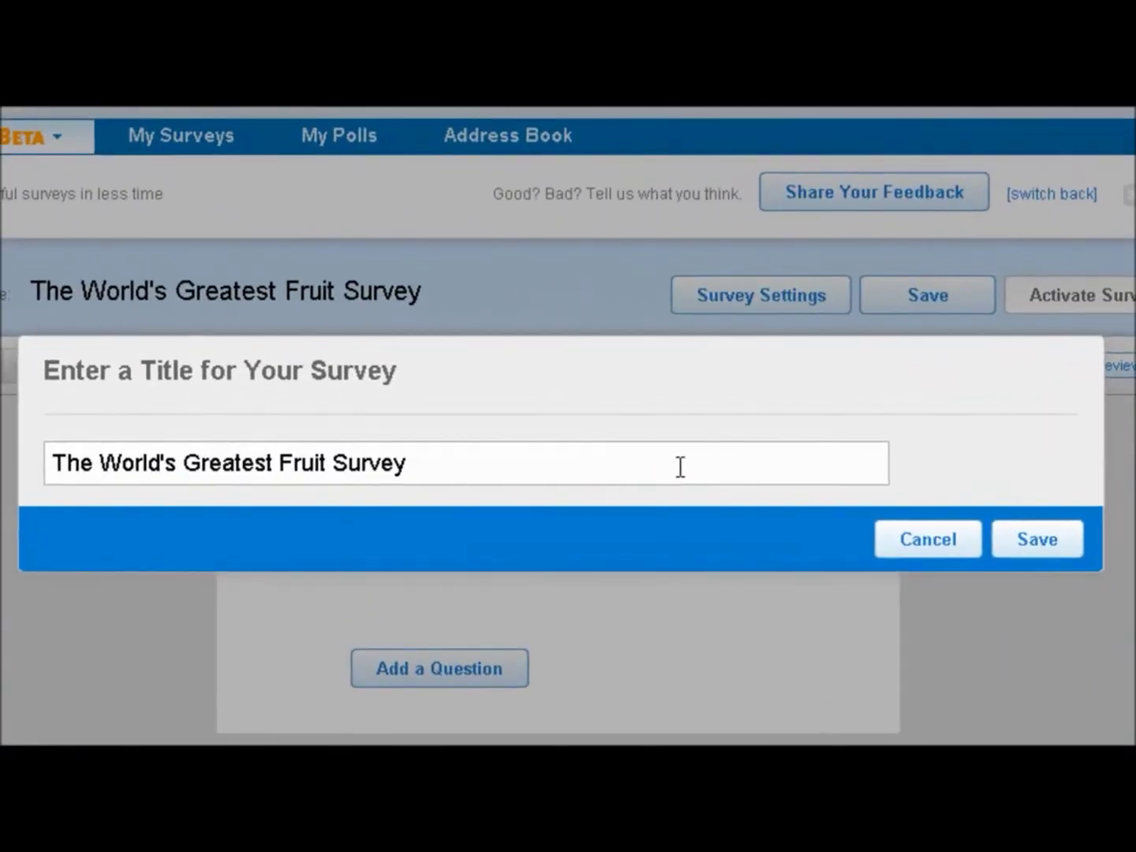
click(640, 452)
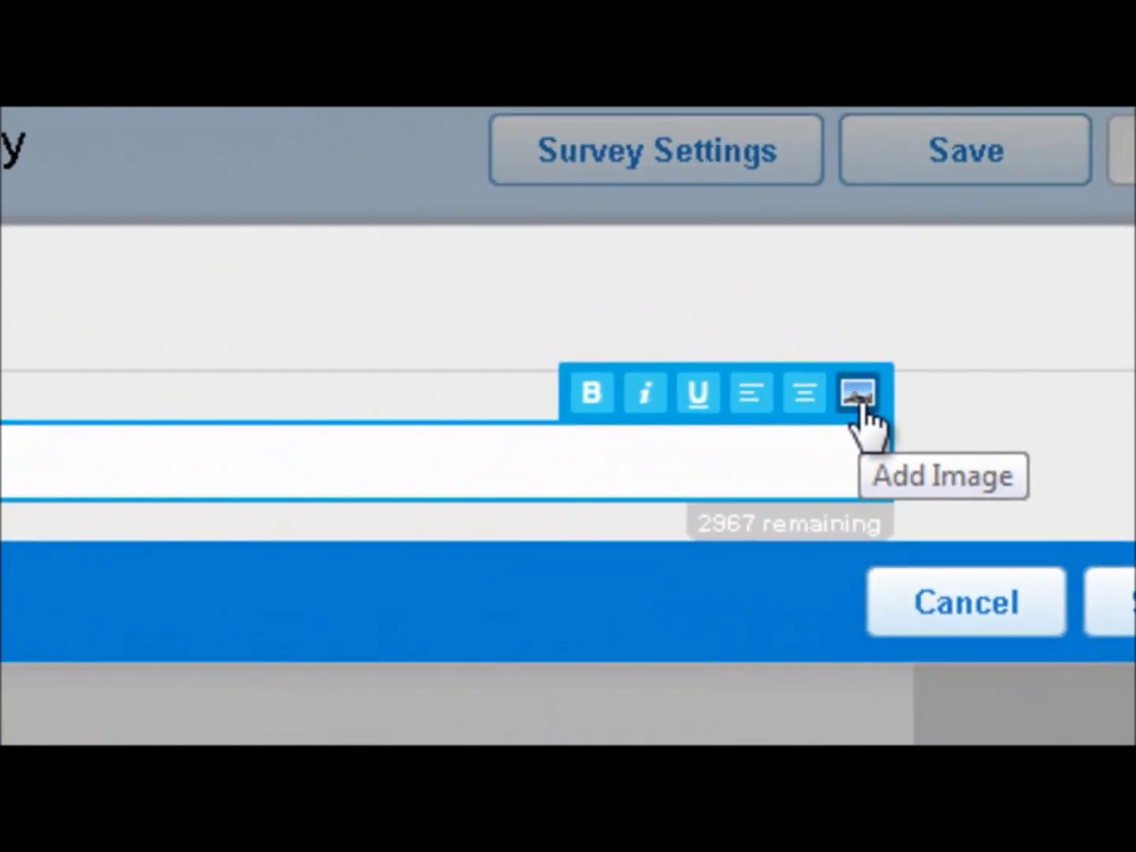
click(858, 394)
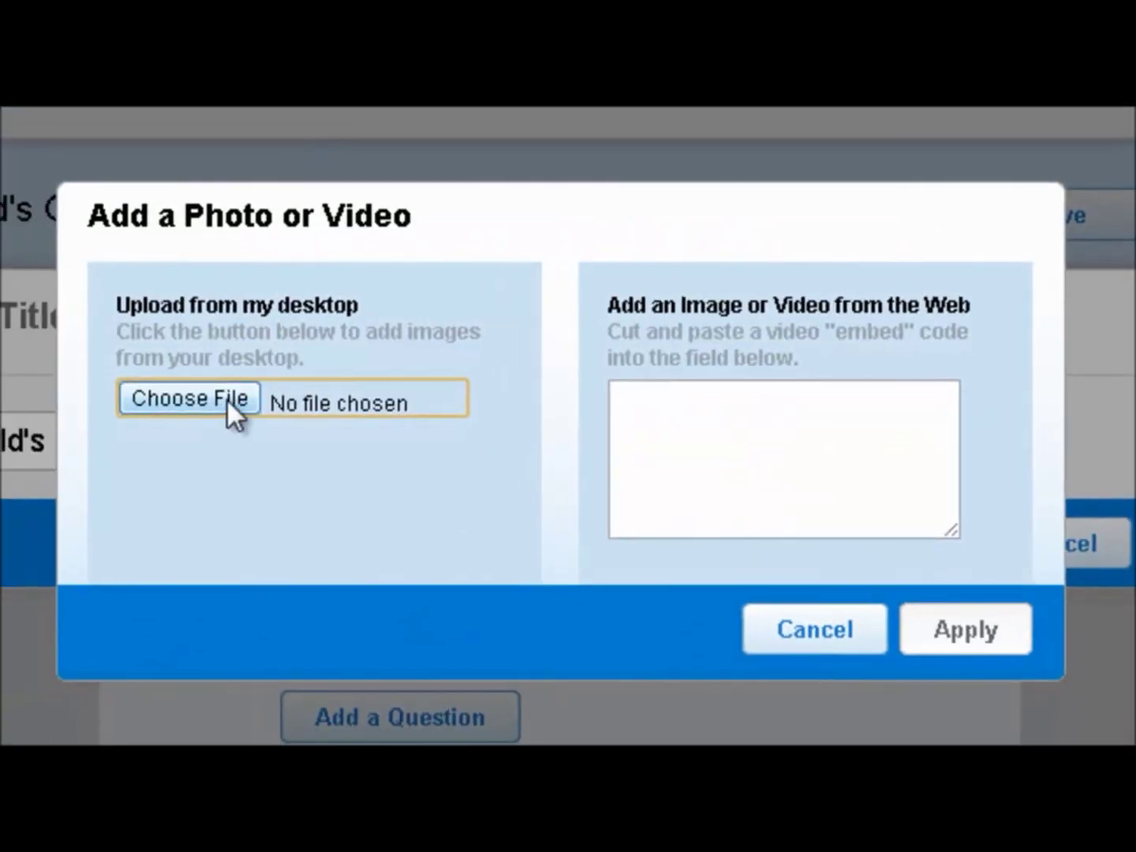
click(221, 393)
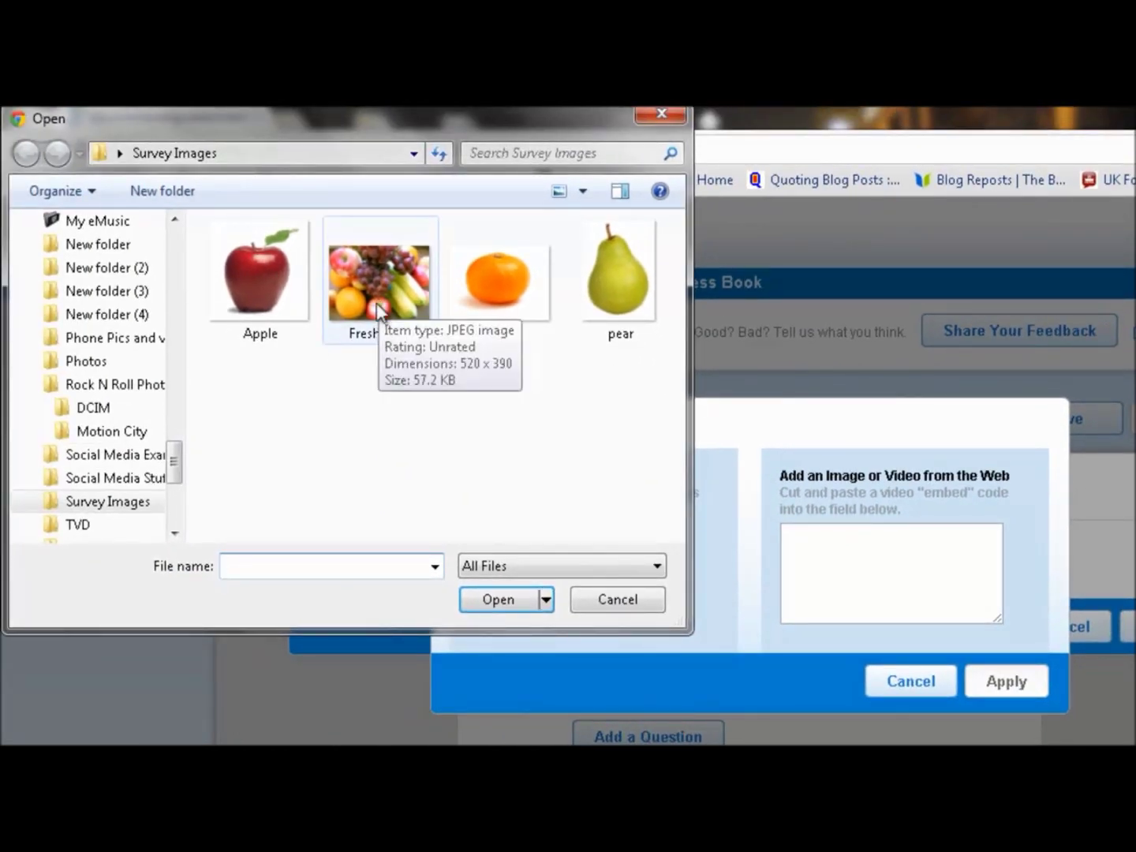
double_click(379, 308)
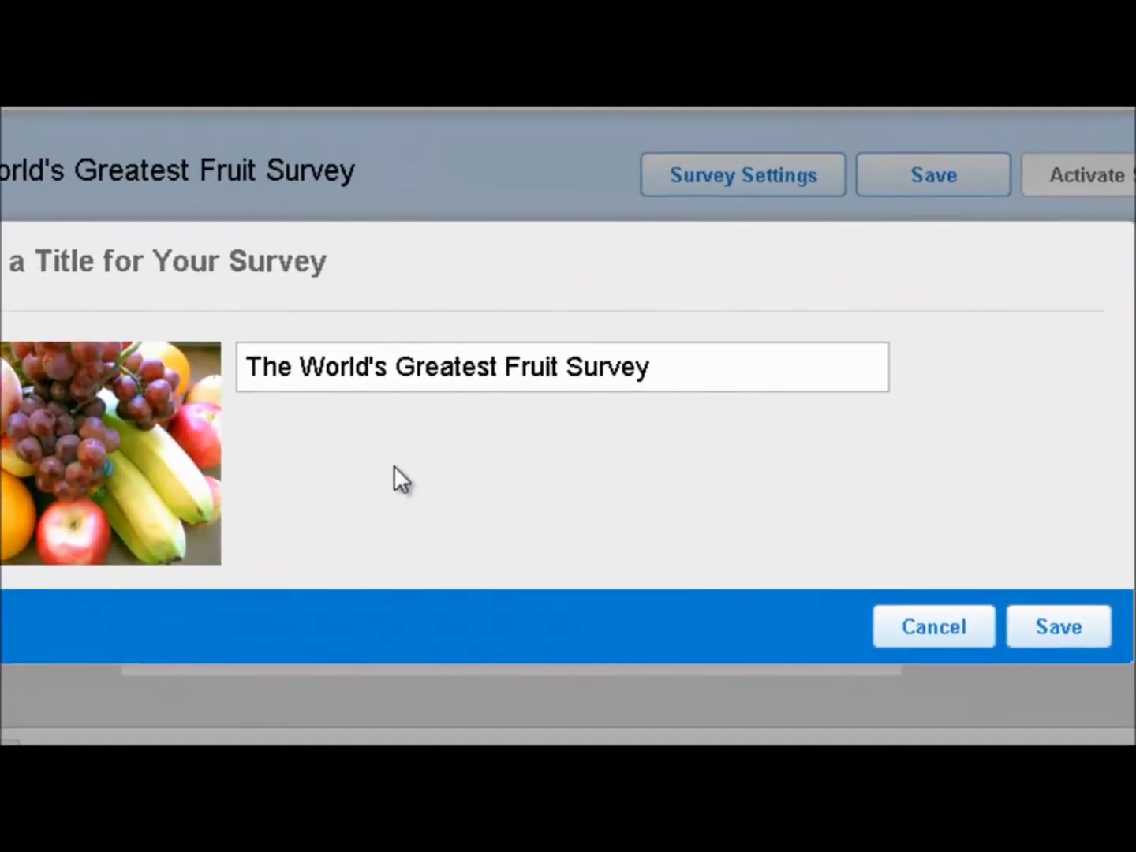
click(1059, 628)
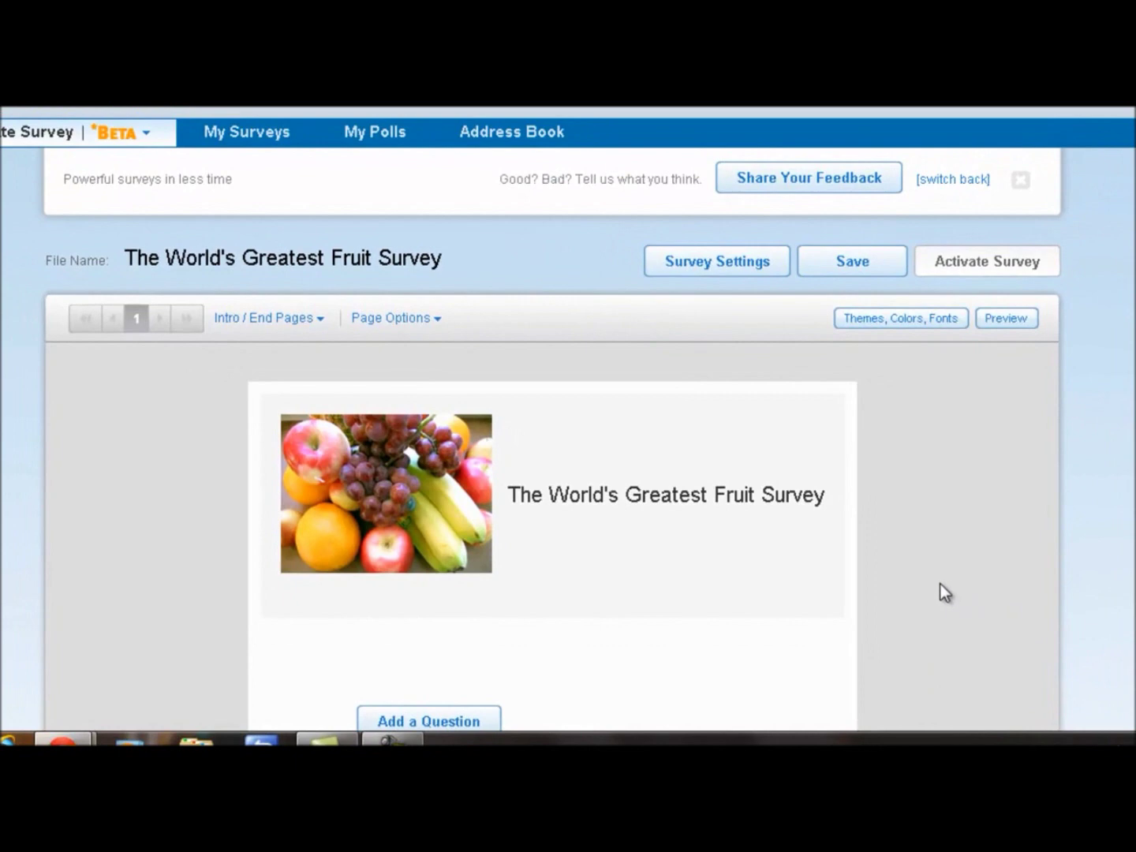
scroll(941, 584, down, 2)
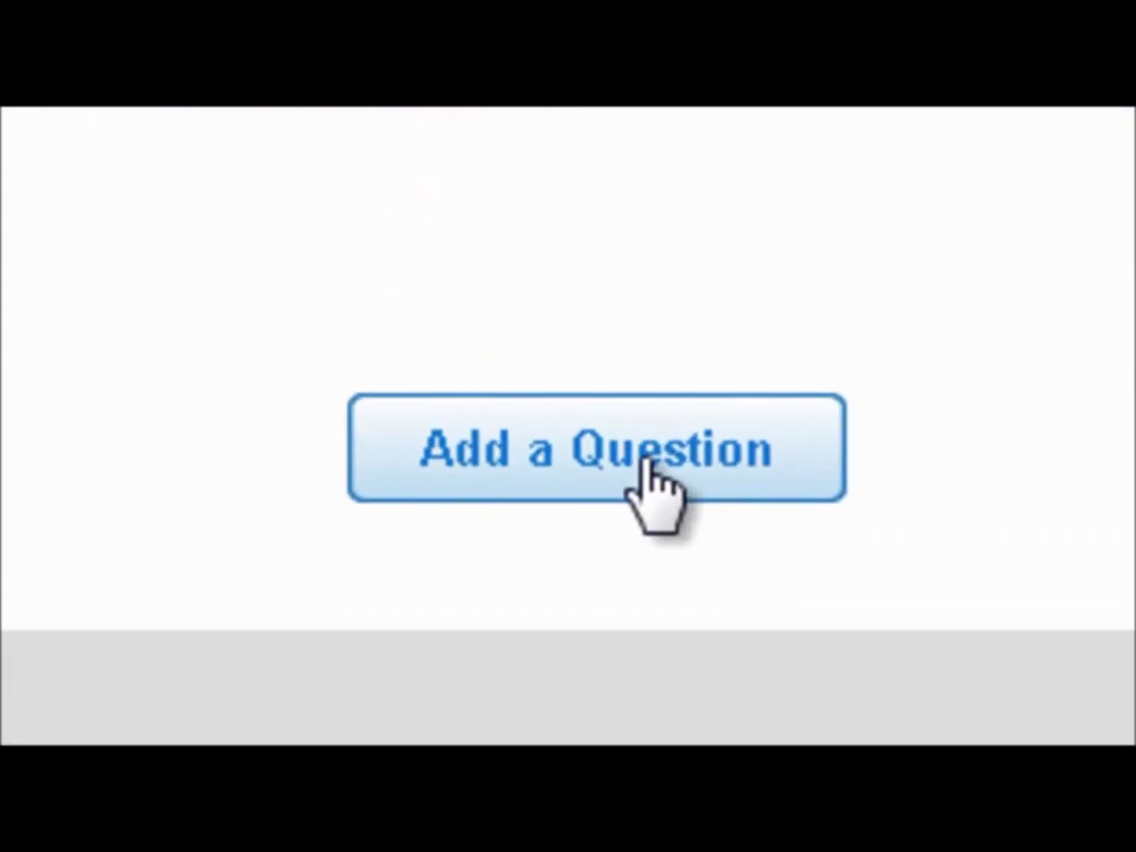
Step: Add multiple-choice question 'What is your favorite fruit?' with answers Apple, Orange and Pear
click(644, 464)
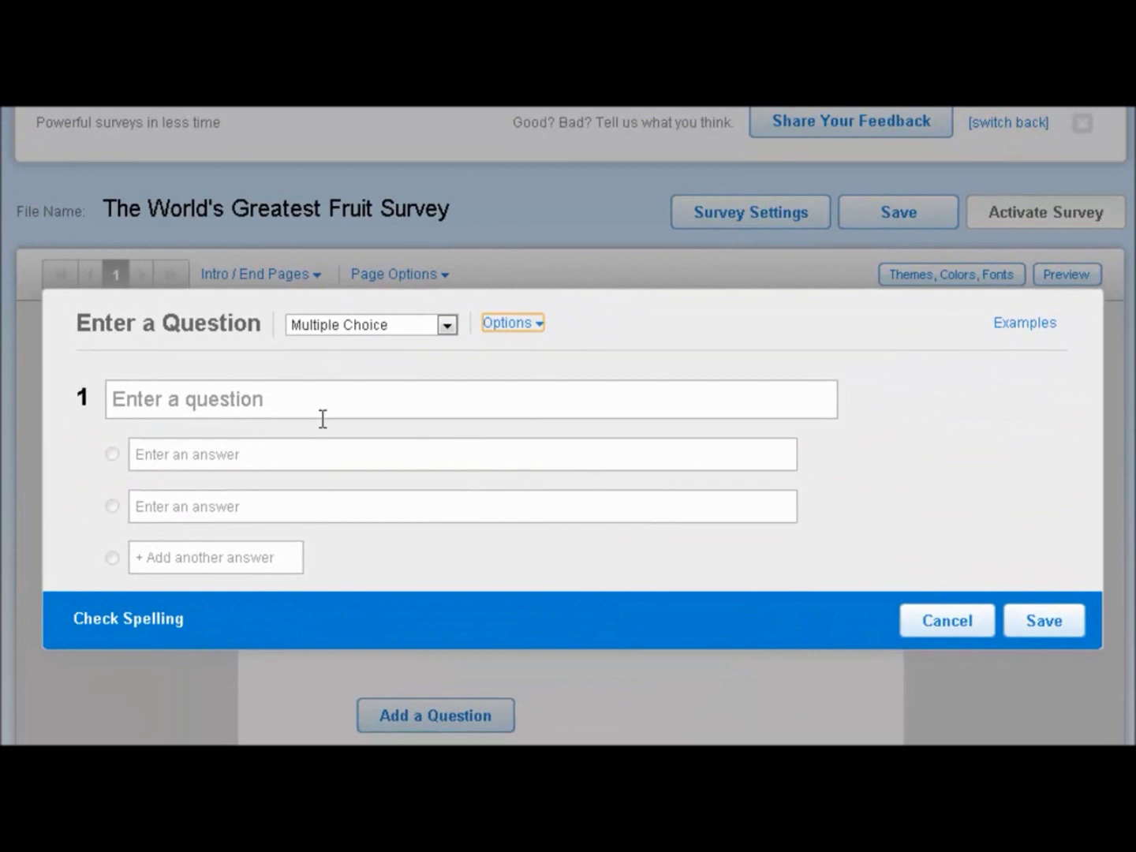
click(326, 408)
text(What i)
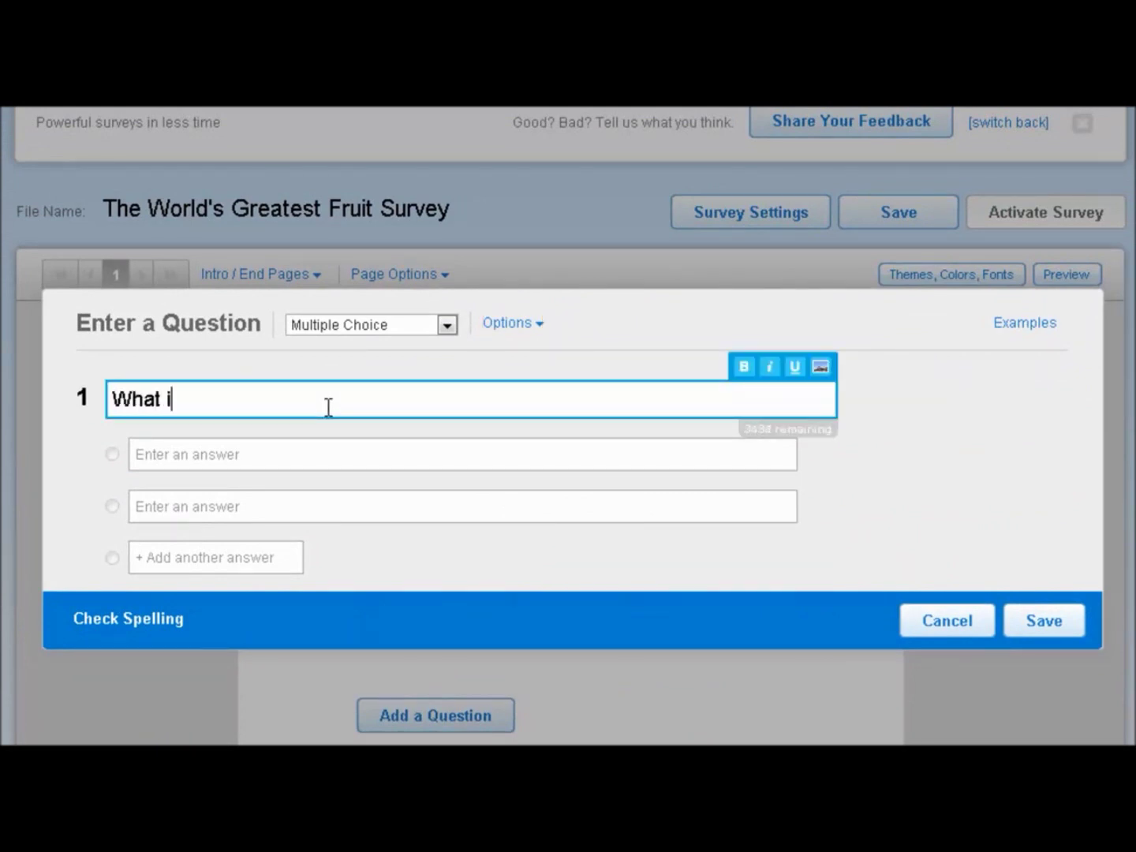
text(s your favorite )
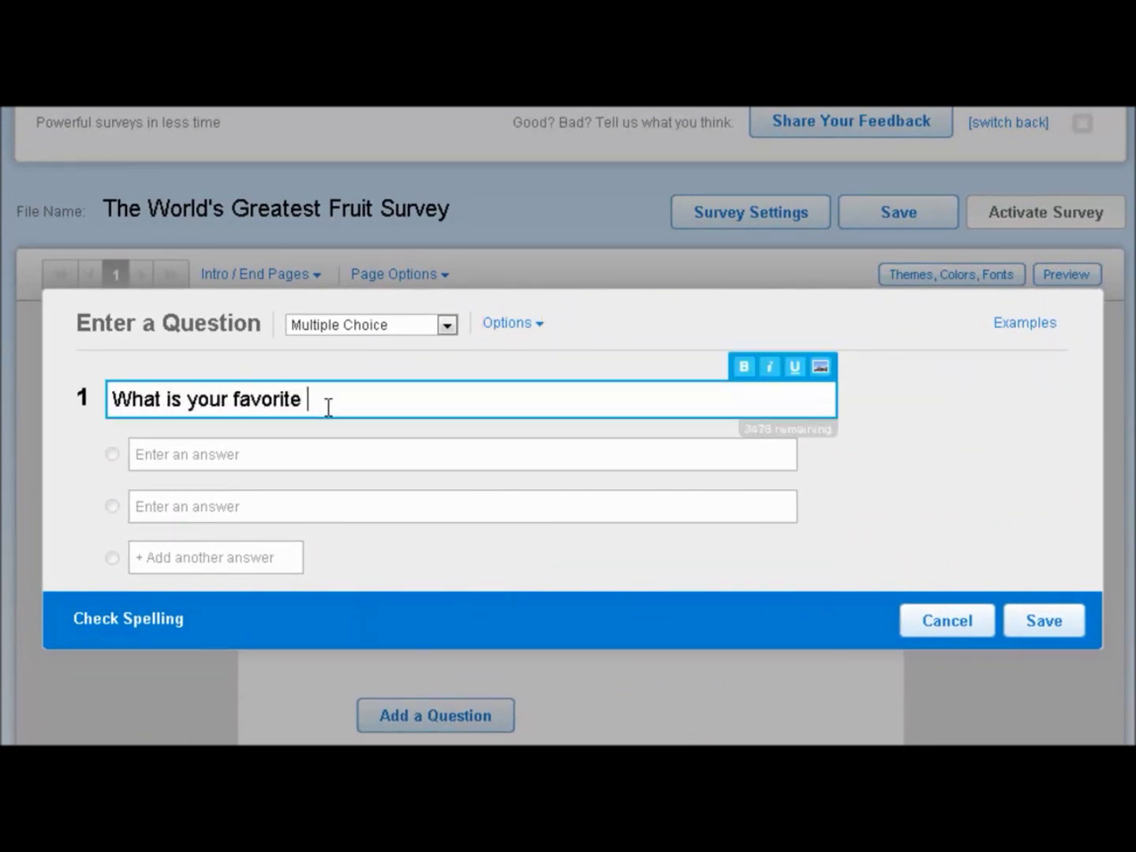
text(fruit?)
click(291, 453)
text(App)
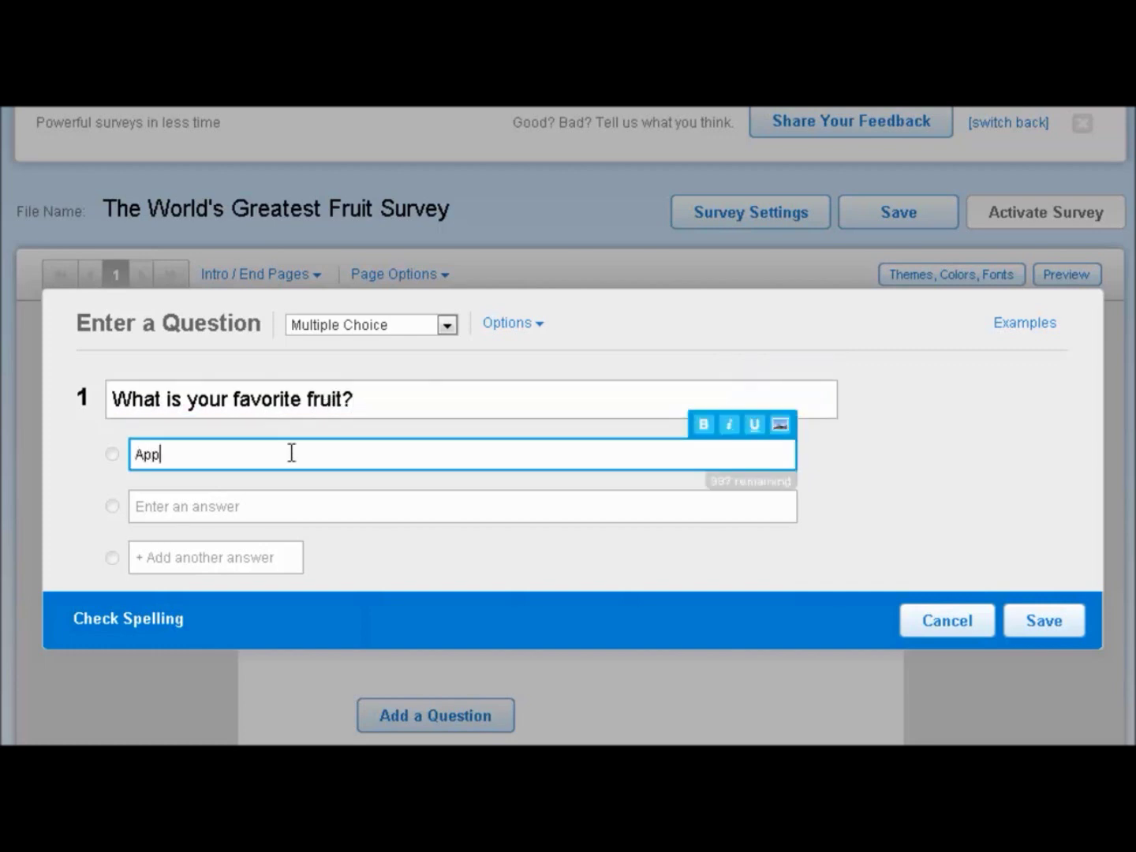
text(le)
click(291, 494)
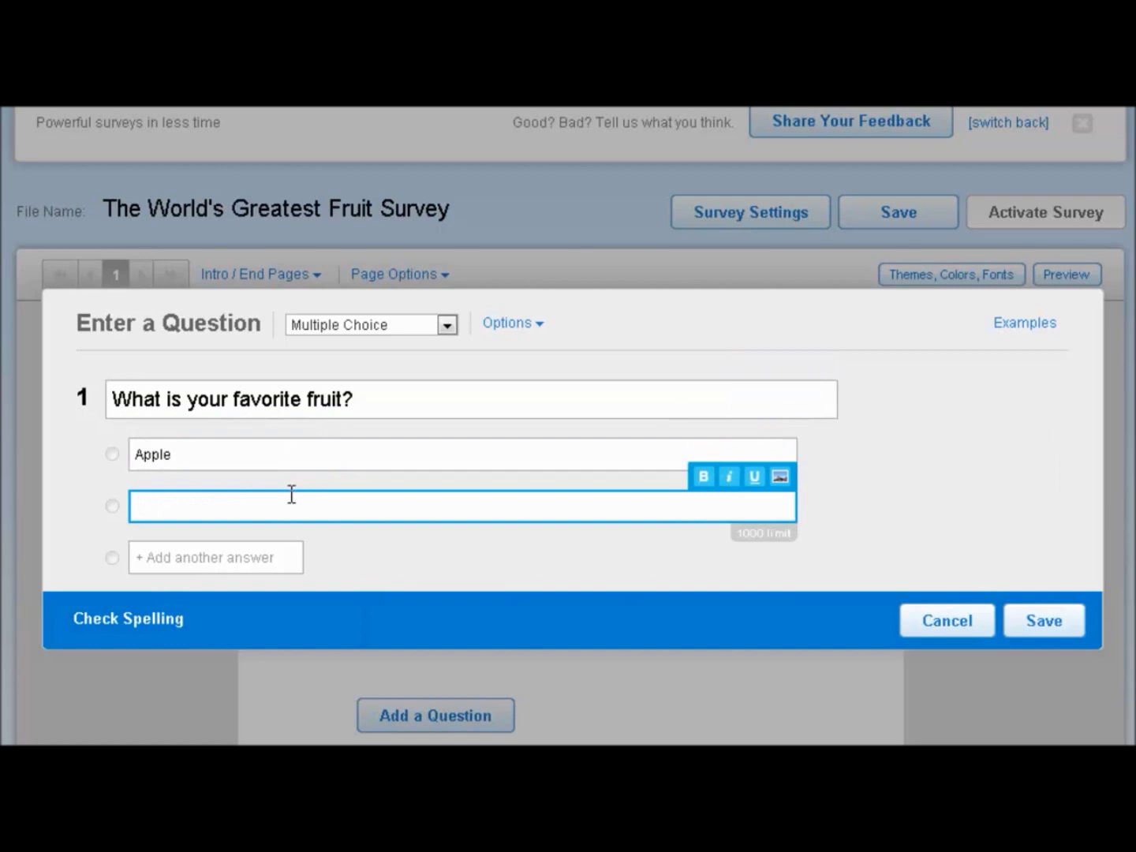
text(Orange)
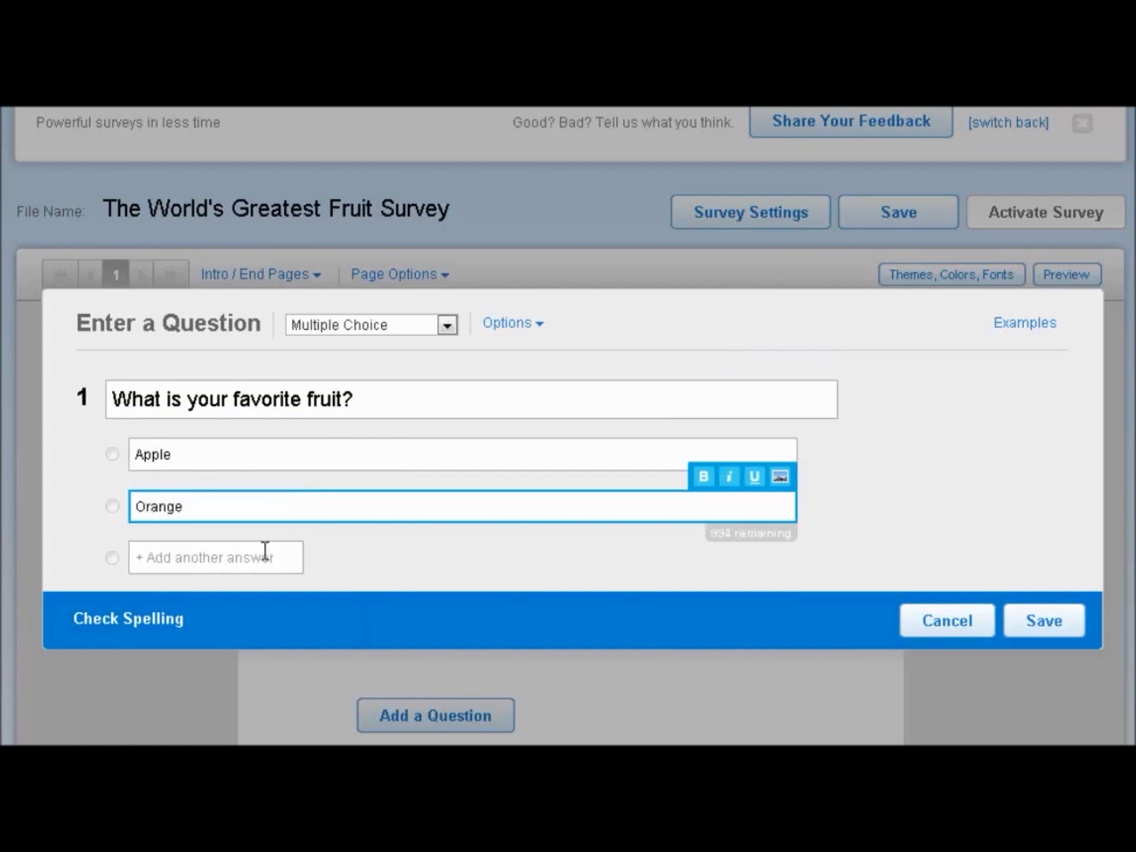
click(263, 550)
text(Pear)
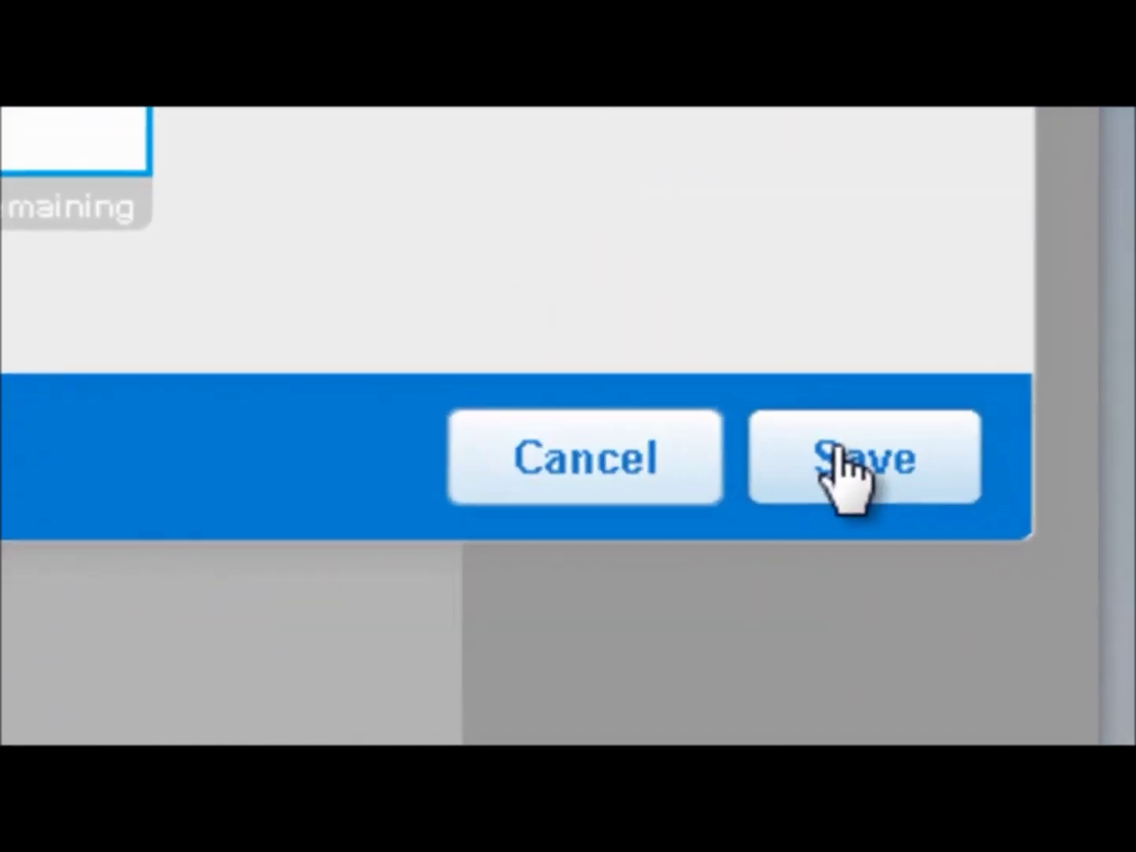
click(842, 474)
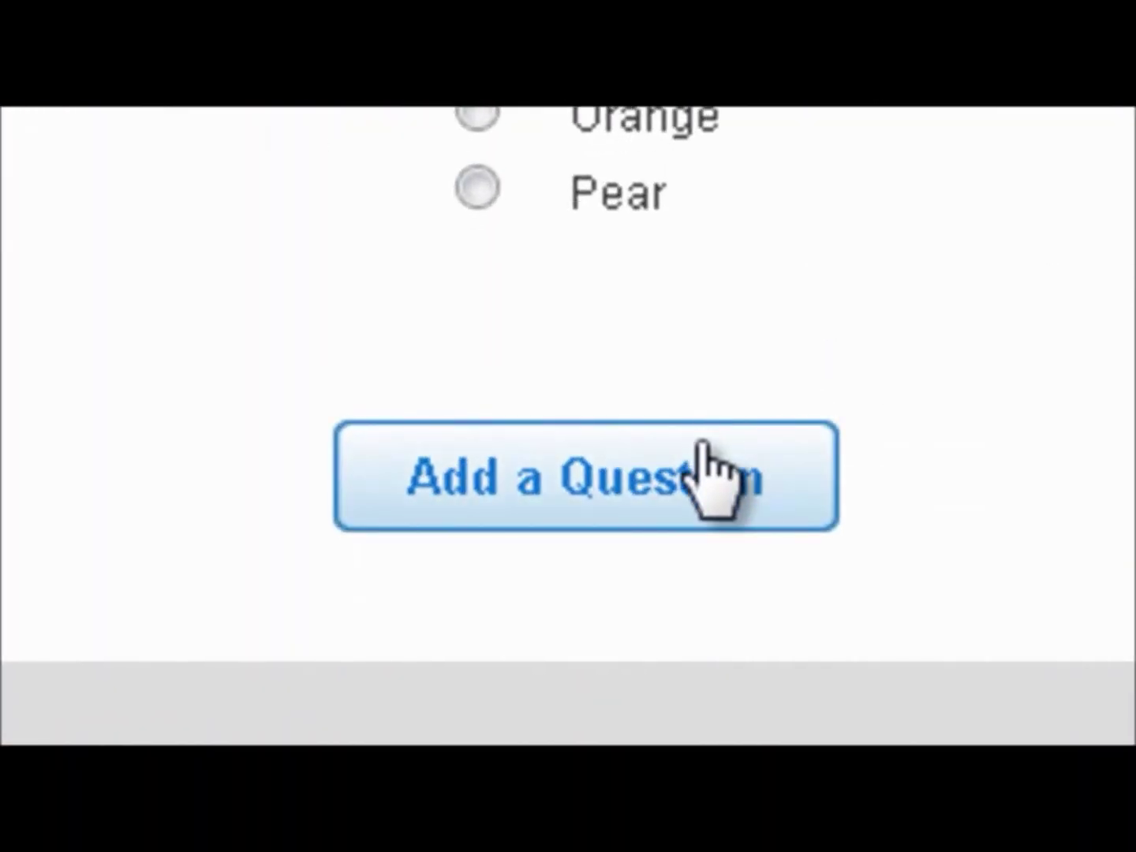
Step: Add Open Ended question 2, 'Why is that your favorite fruit?', and save it
click(705, 450)
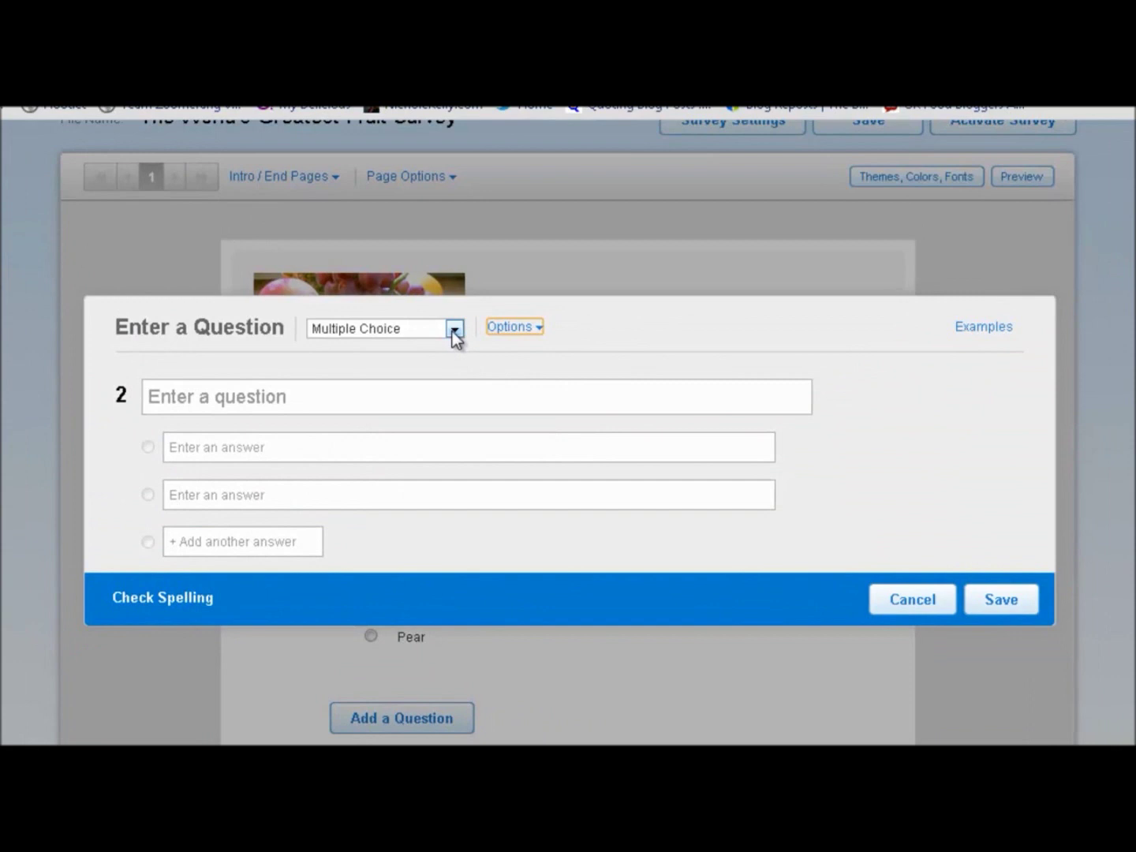
click(456, 330)
click(434, 364)
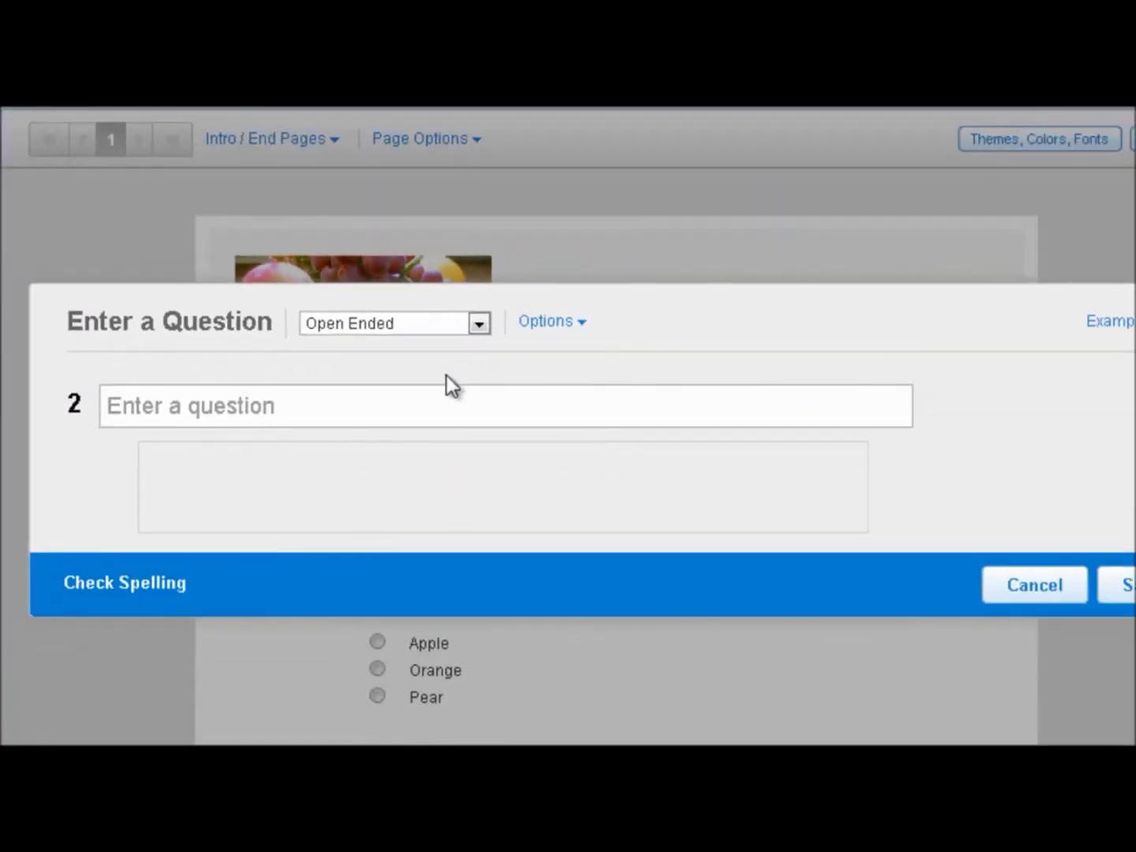
click(421, 406)
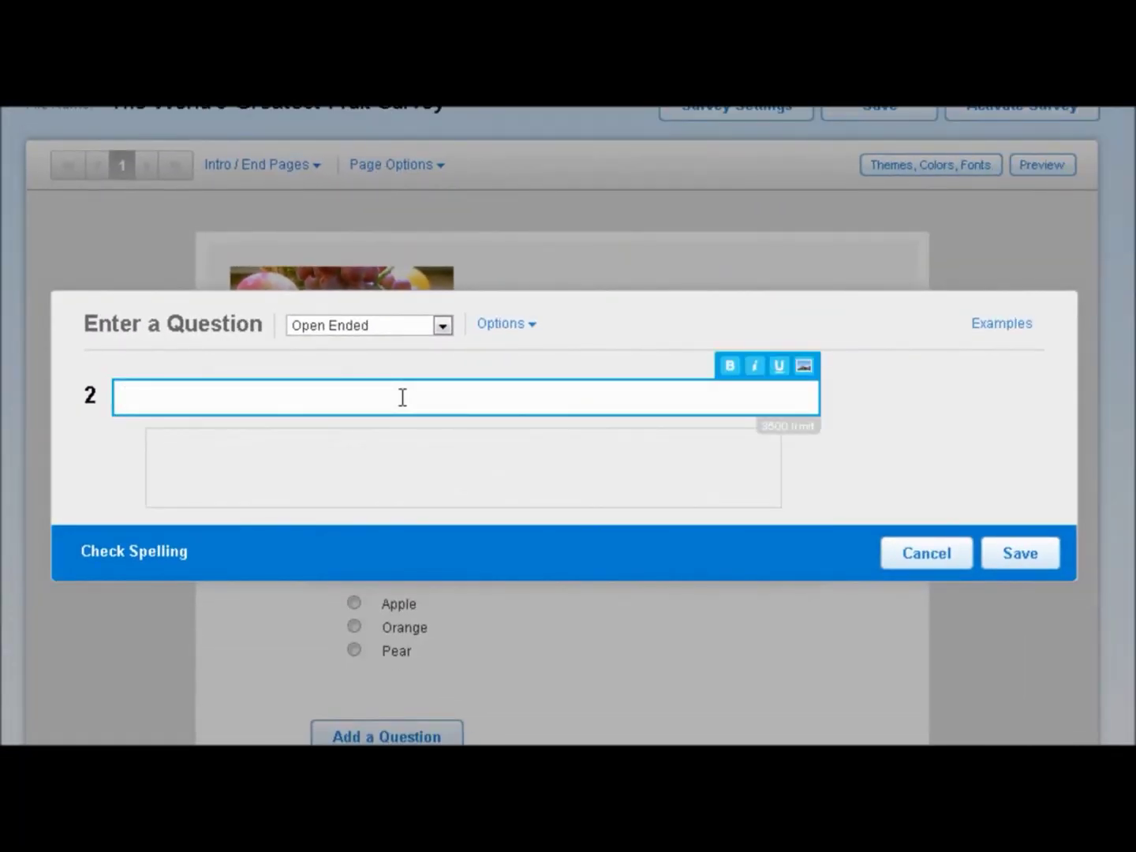
text(Why is that )
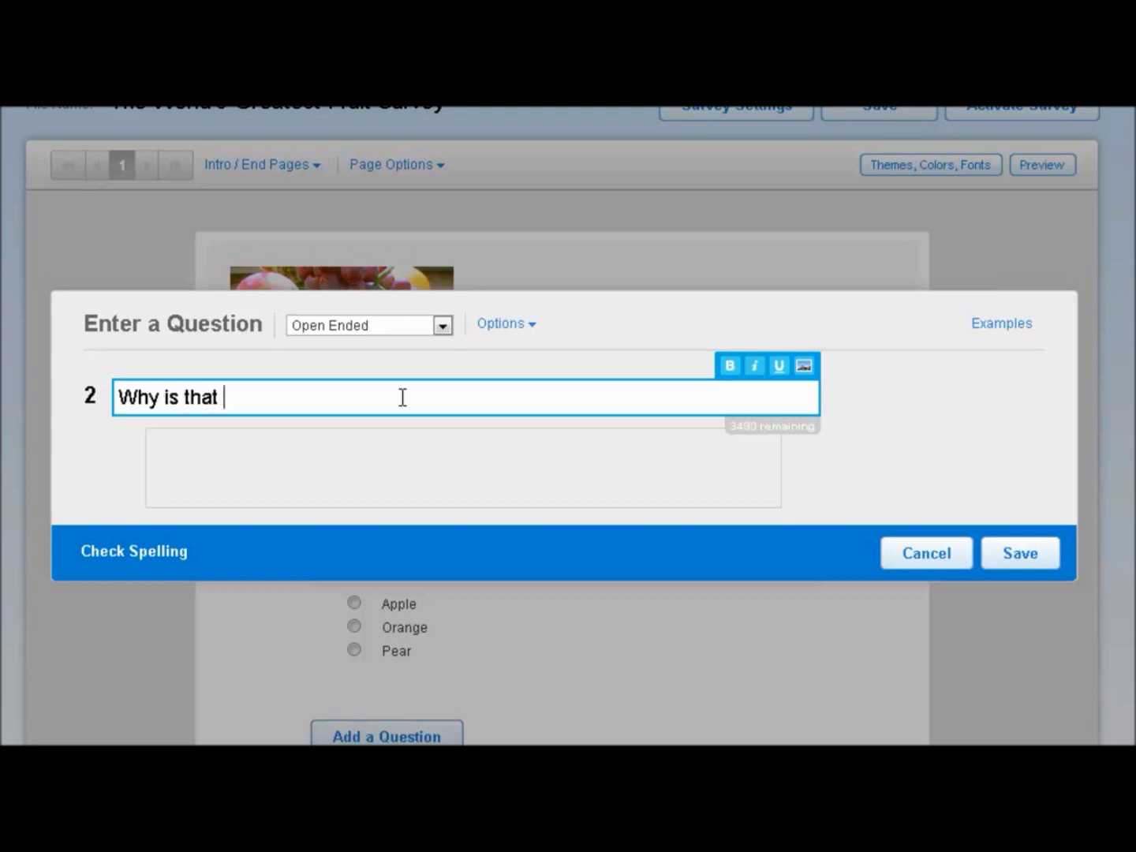
text(your favorite frui)
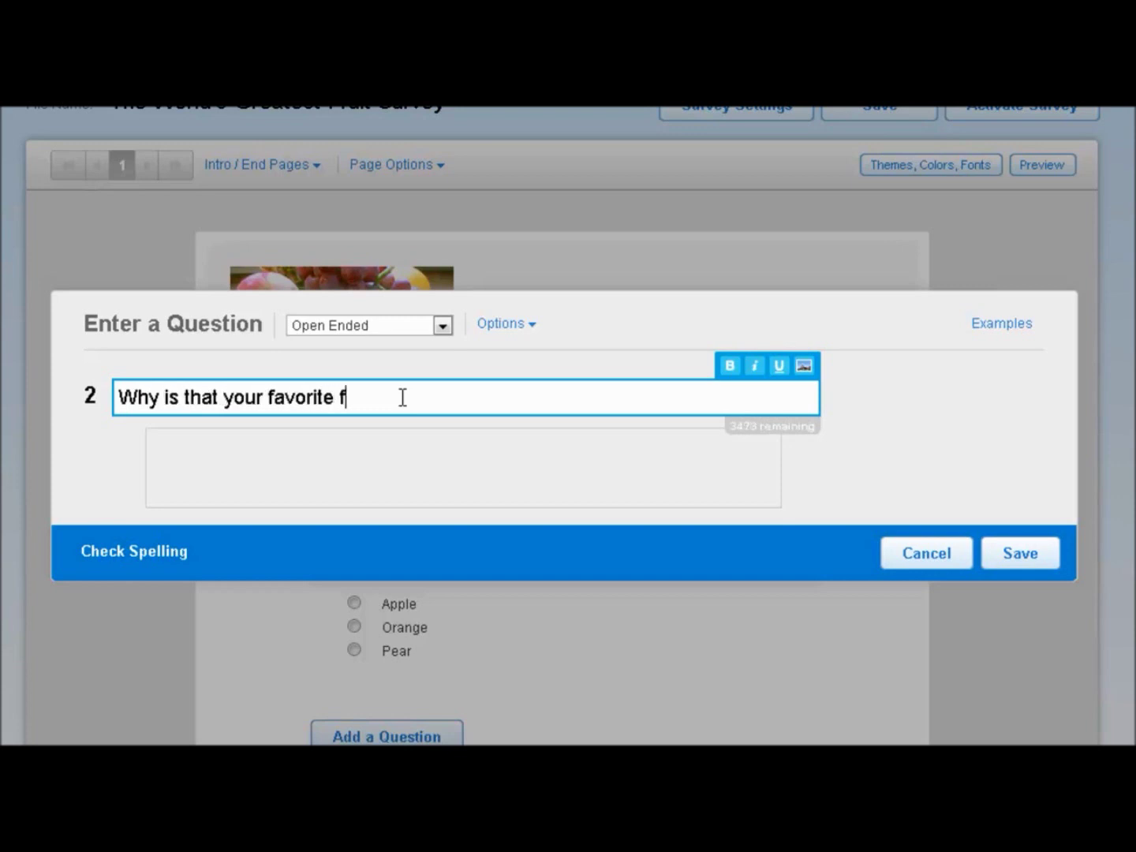
text(t?)
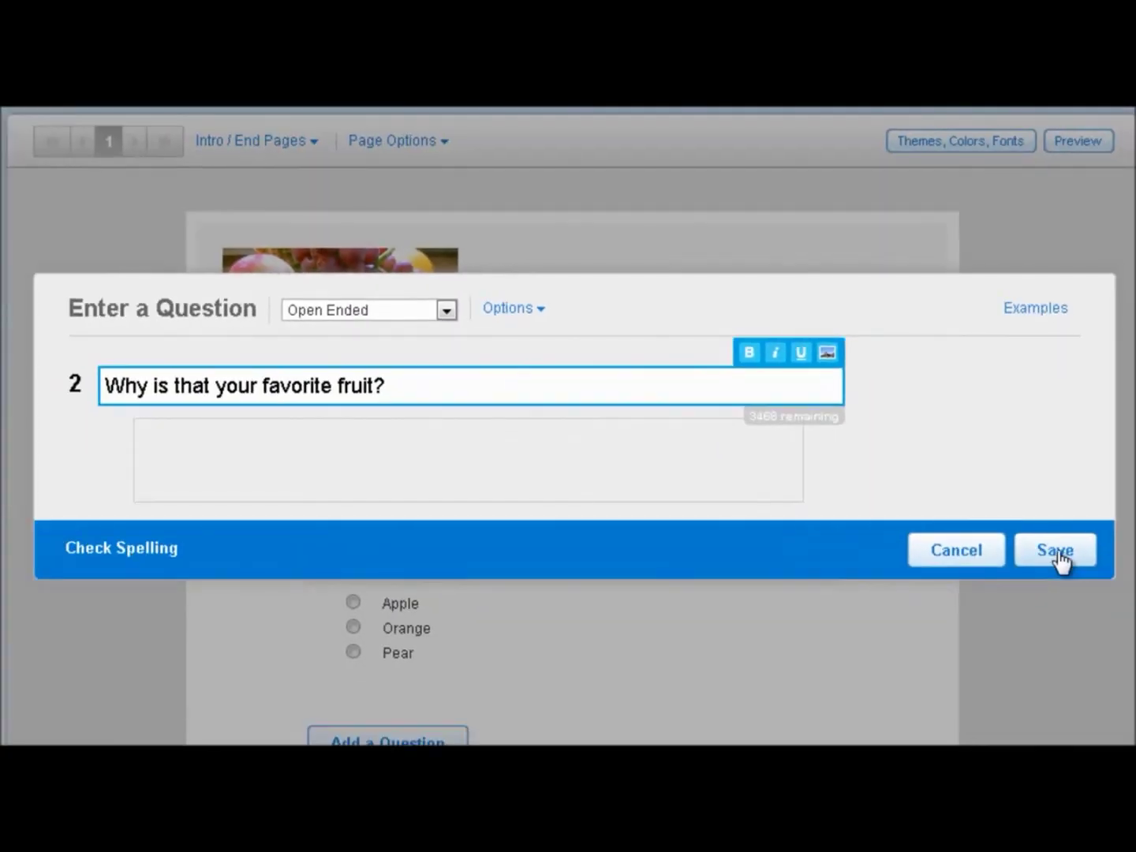
click(1057, 551)
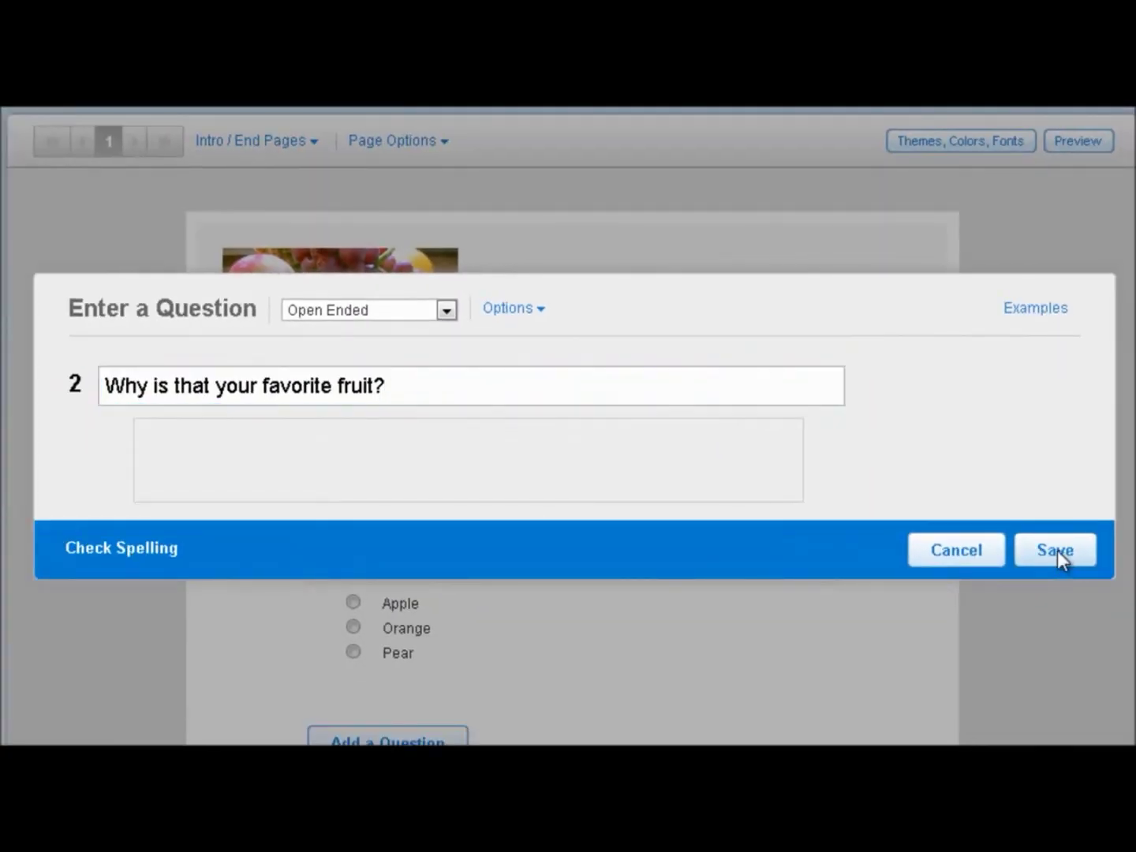
scroll(1014, 546, down, 3)
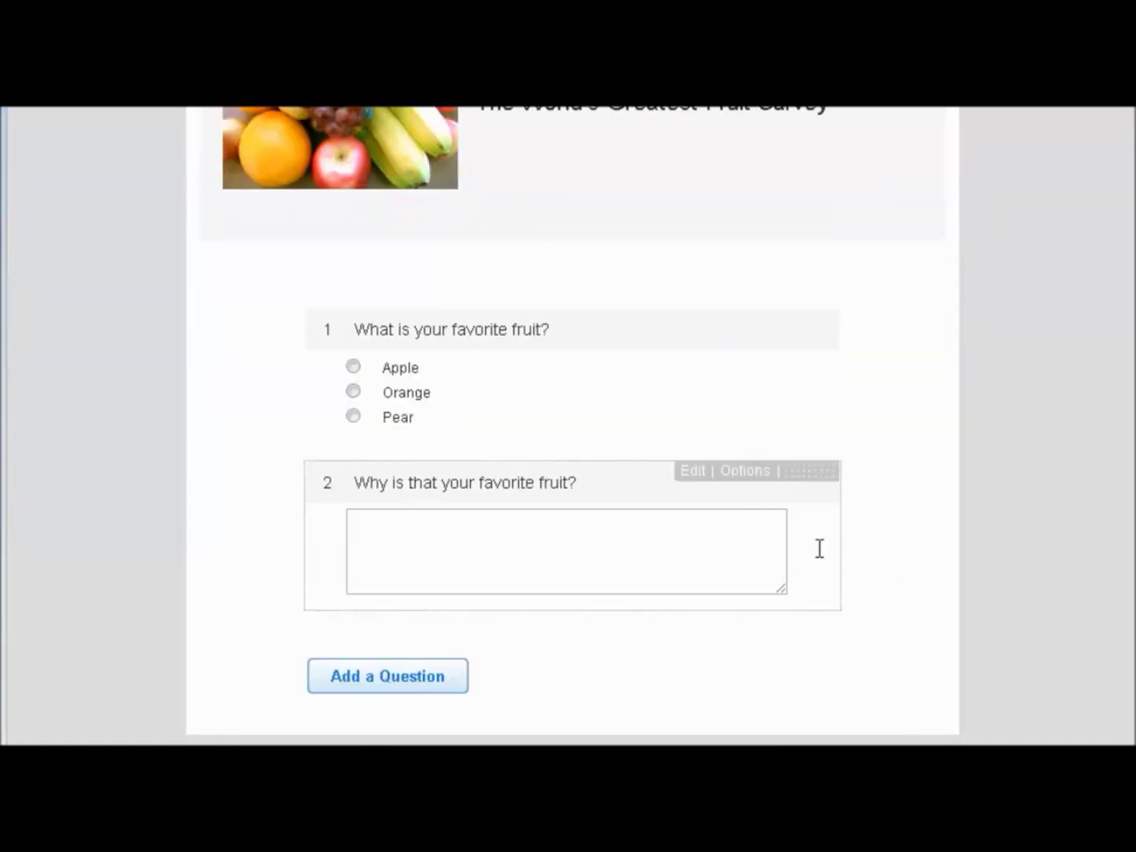
scroll(1032, 551, down, 2)
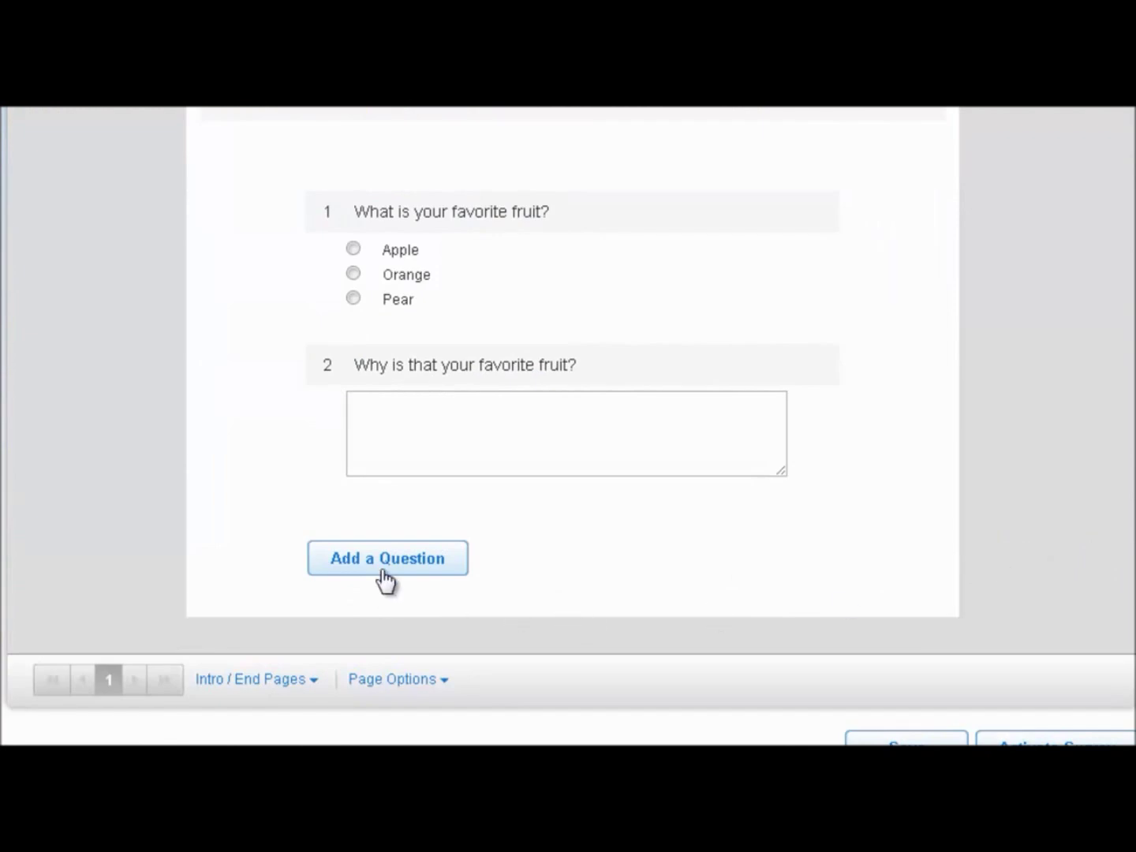
click(385, 572)
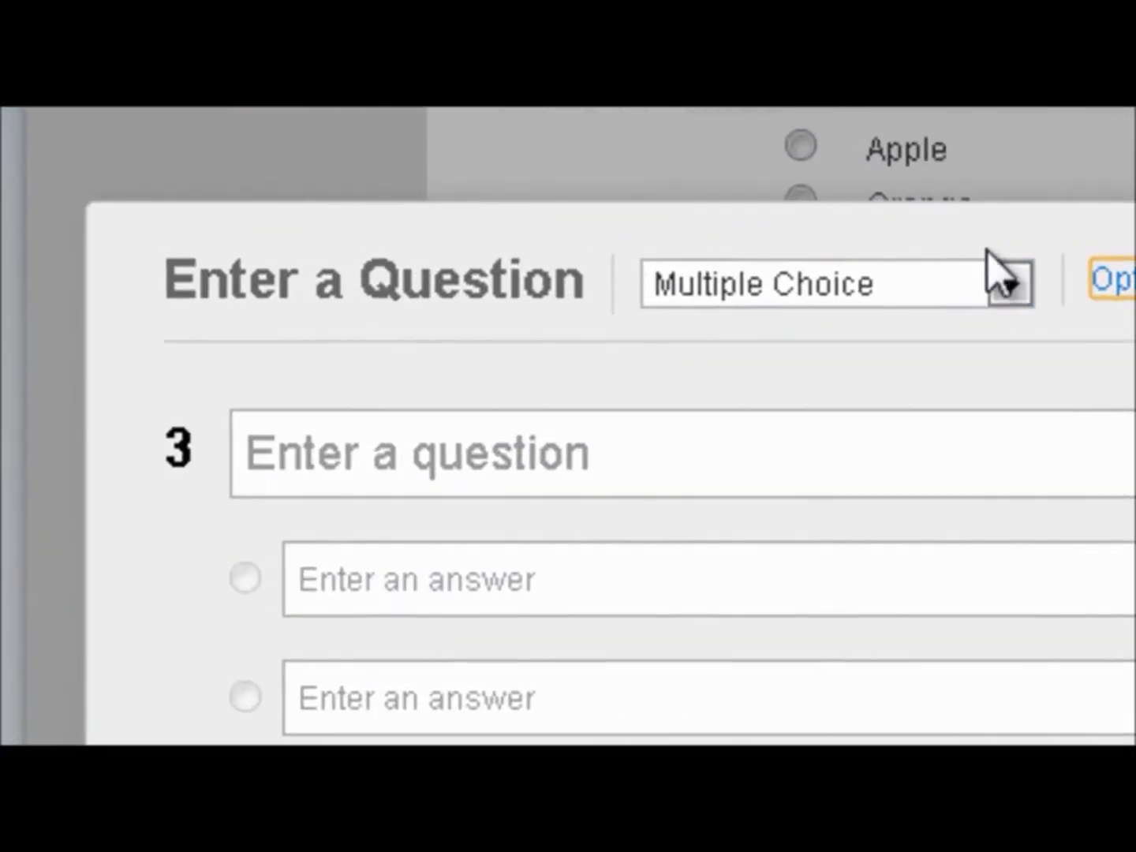
Step: Make question 3 a Ranking question worded 'Rank your favorite fruits'
click(1007, 284)
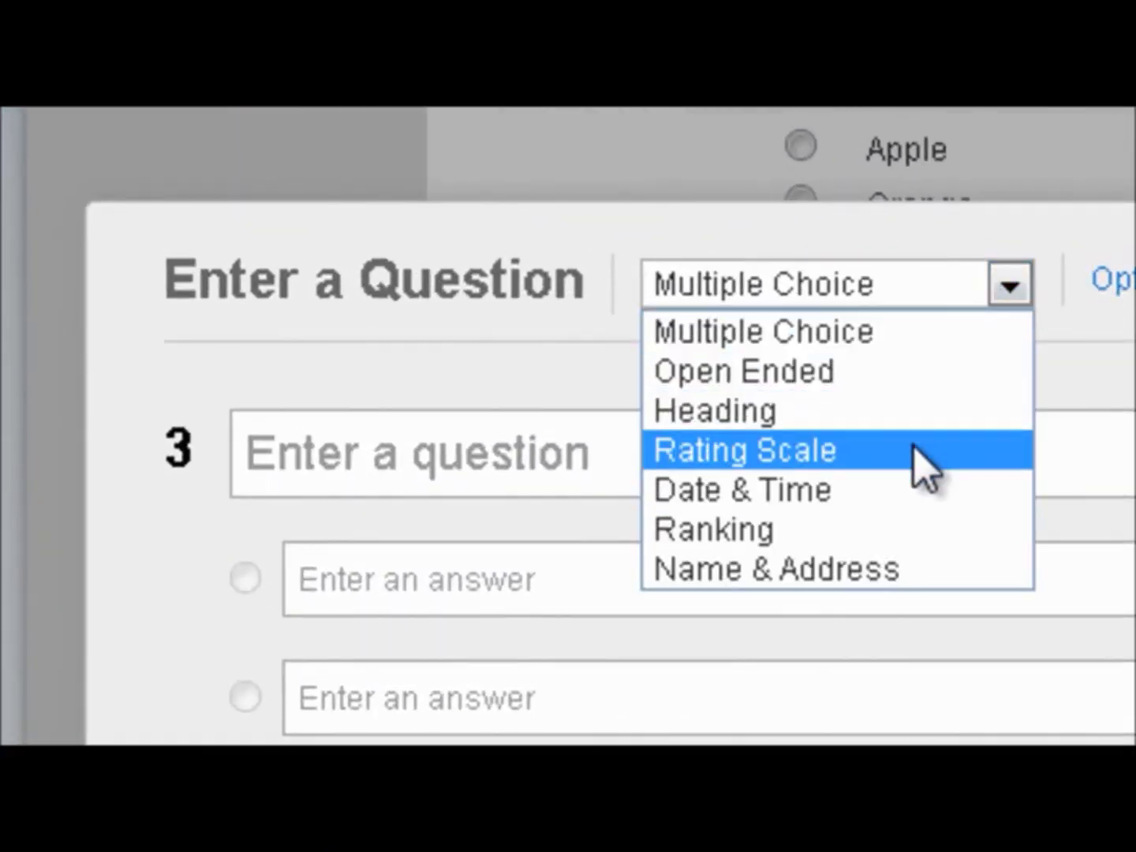
click(893, 529)
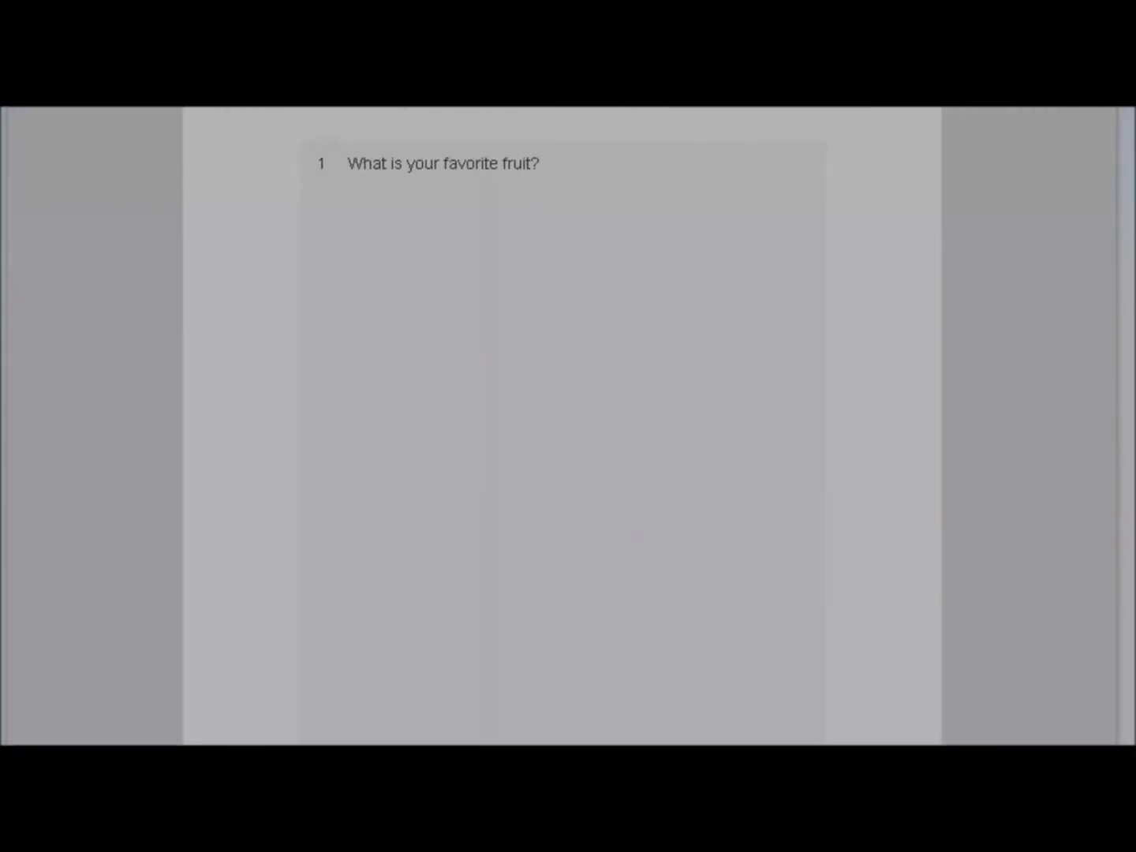
click(440, 350)
text(Rank)
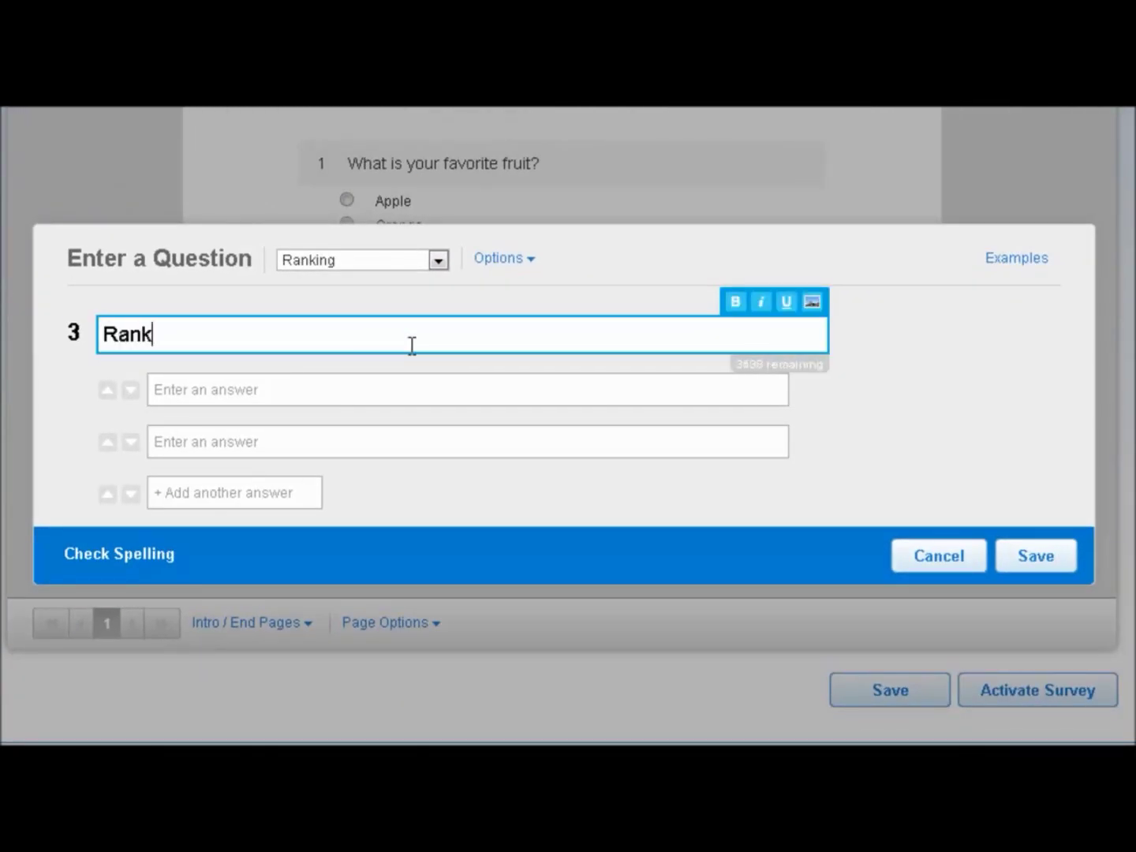
text( your favorite)
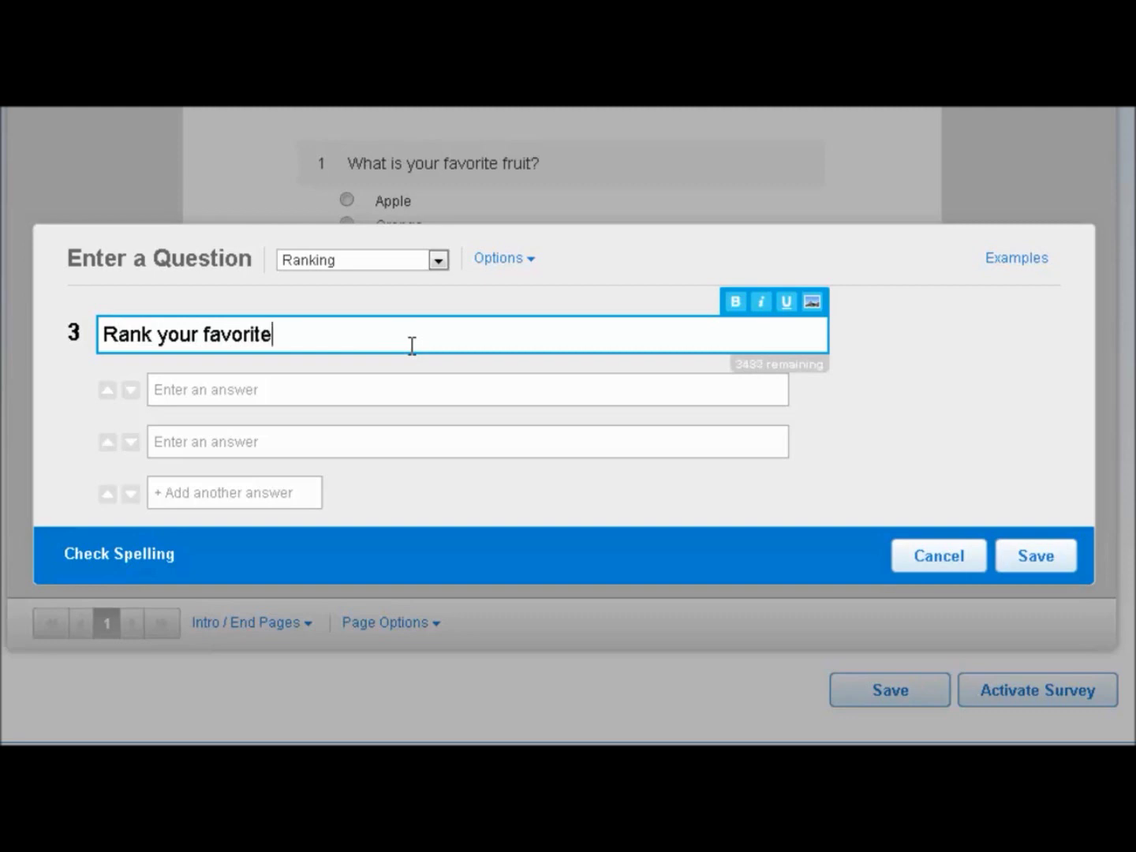
text( fruits)
Step: Enter ranking answers Apple, Orange and Pear, then save question 3
click(392, 389)
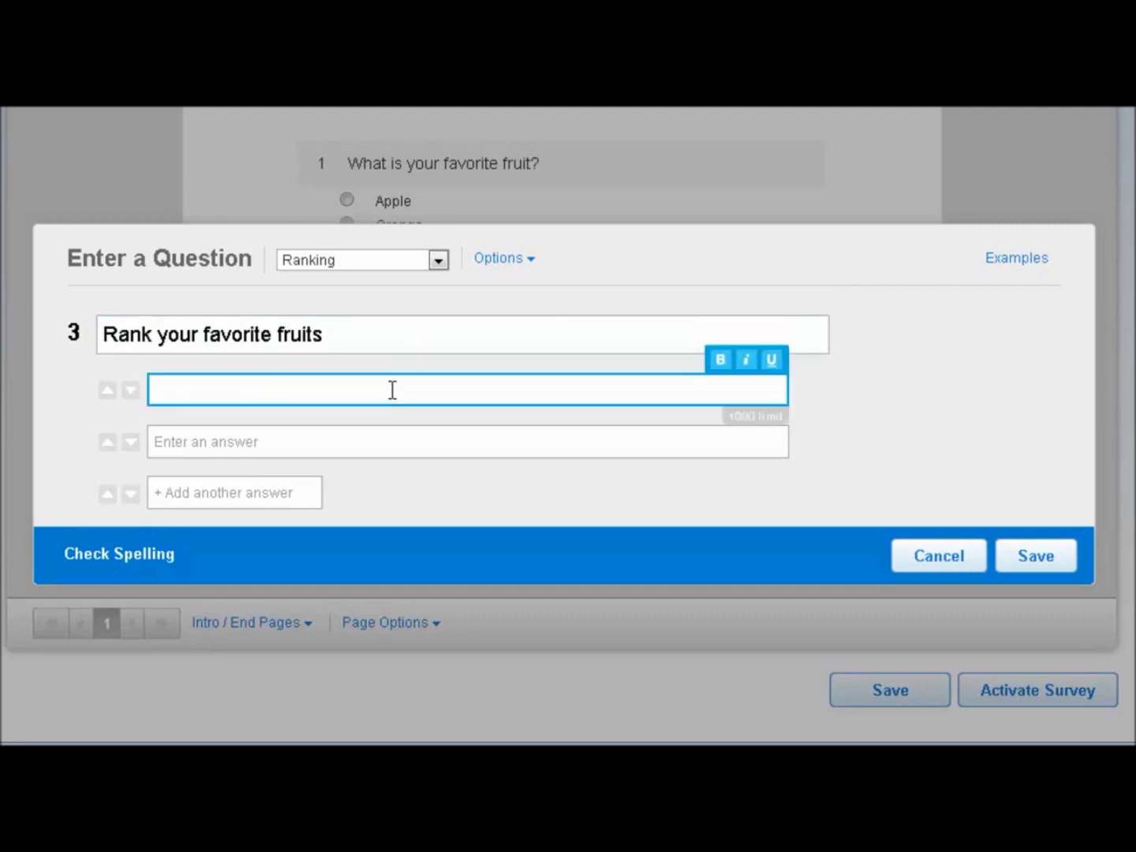
text(Al)
click(386, 448)
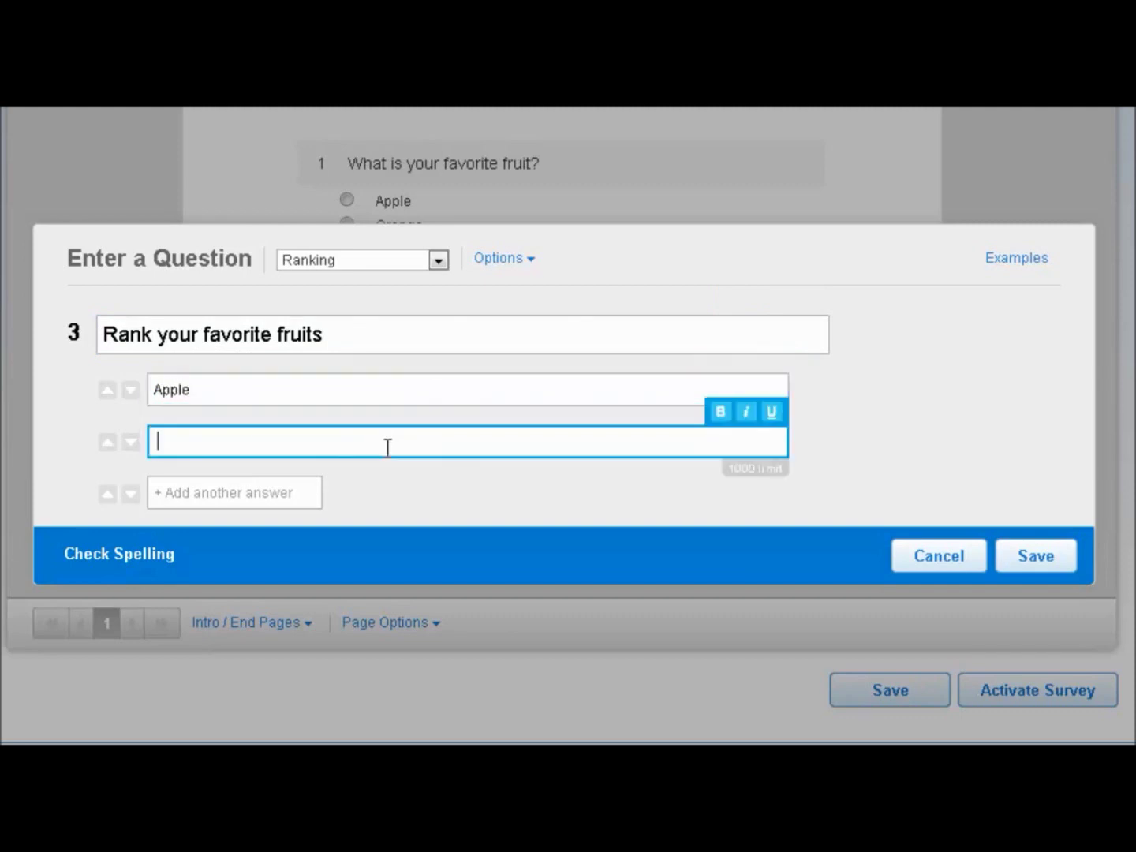
text(Orange)
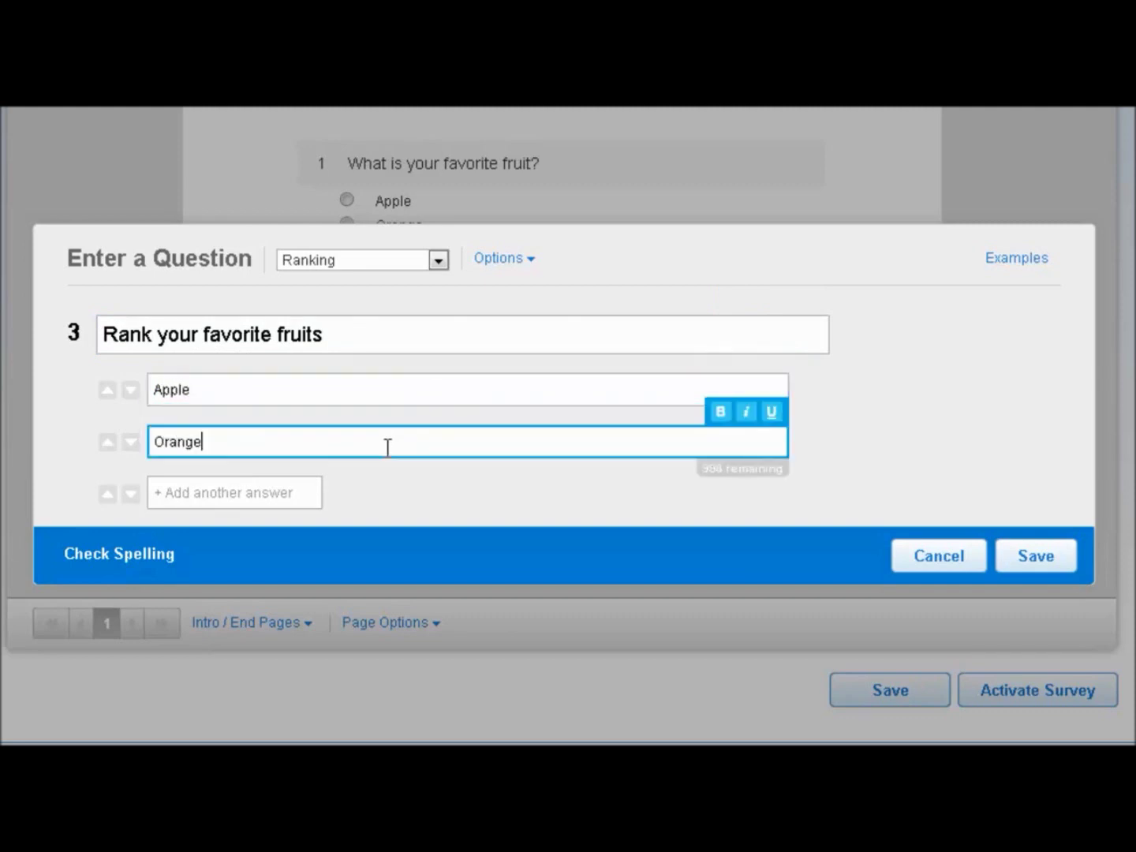
click(300, 492)
text(Pear)
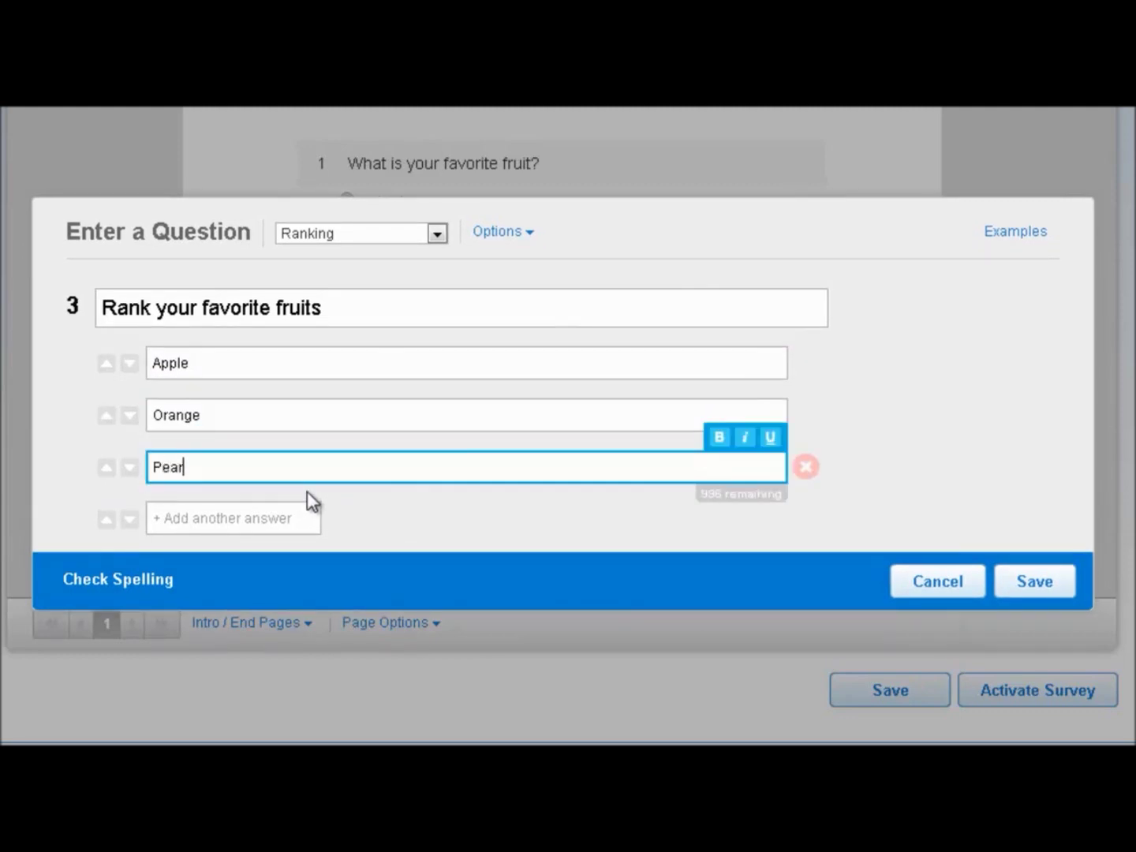
click(1038, 584)
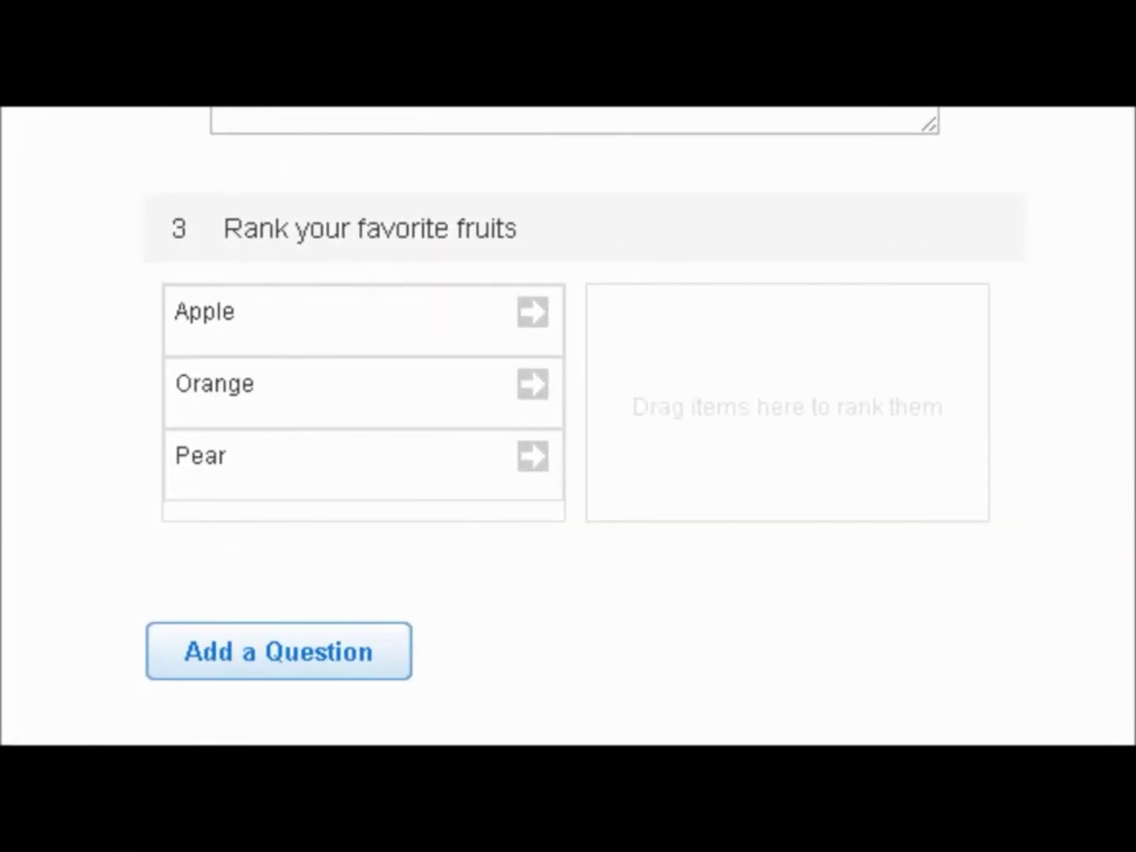
Step: Drag Apple, Orange and Pear into the ranking box and order them Apple, Pear, Orange
drag(402, 331, 778, 328)
drag(392, 335, 624, 390)
drag(347, 337, 802, 467)
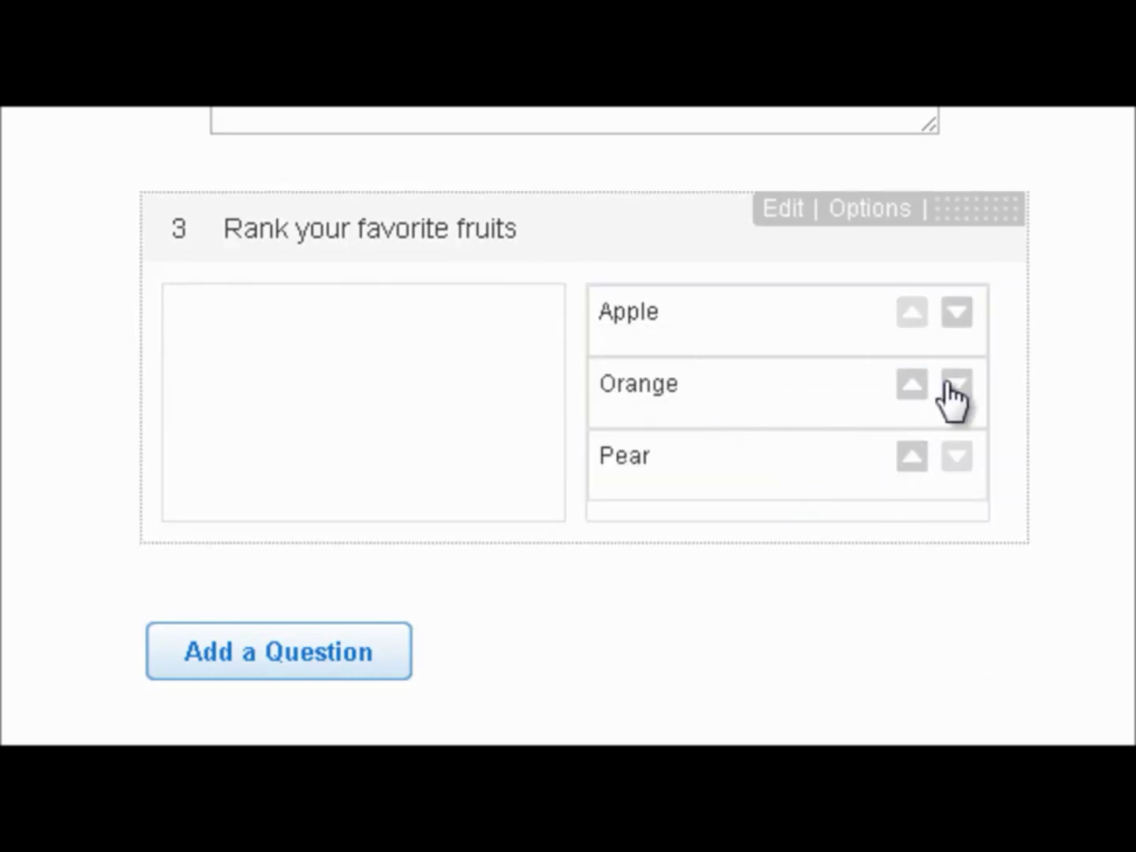
click(919, 385)
click(958, 314)
click(913, 458)
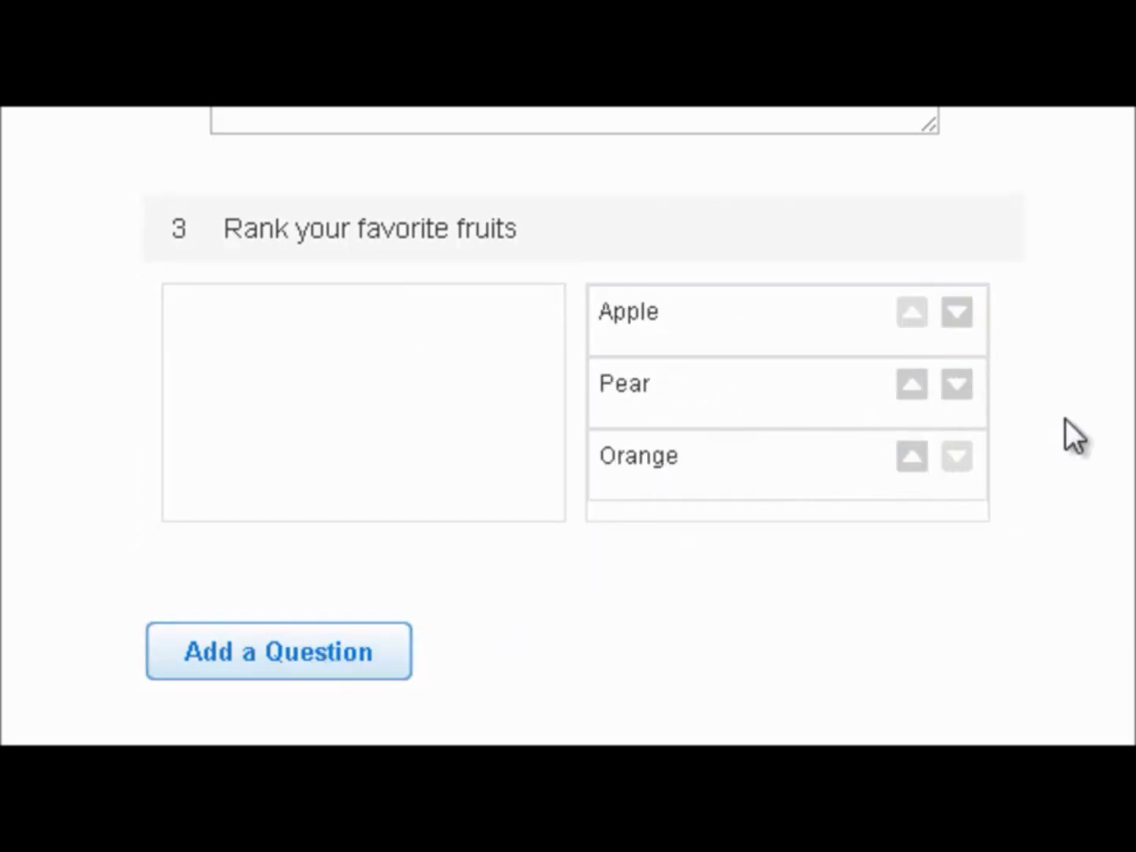
Step: Add Name & Address question 4, 'Please tell us about yourself', excluding the Company field
click(352, 664)
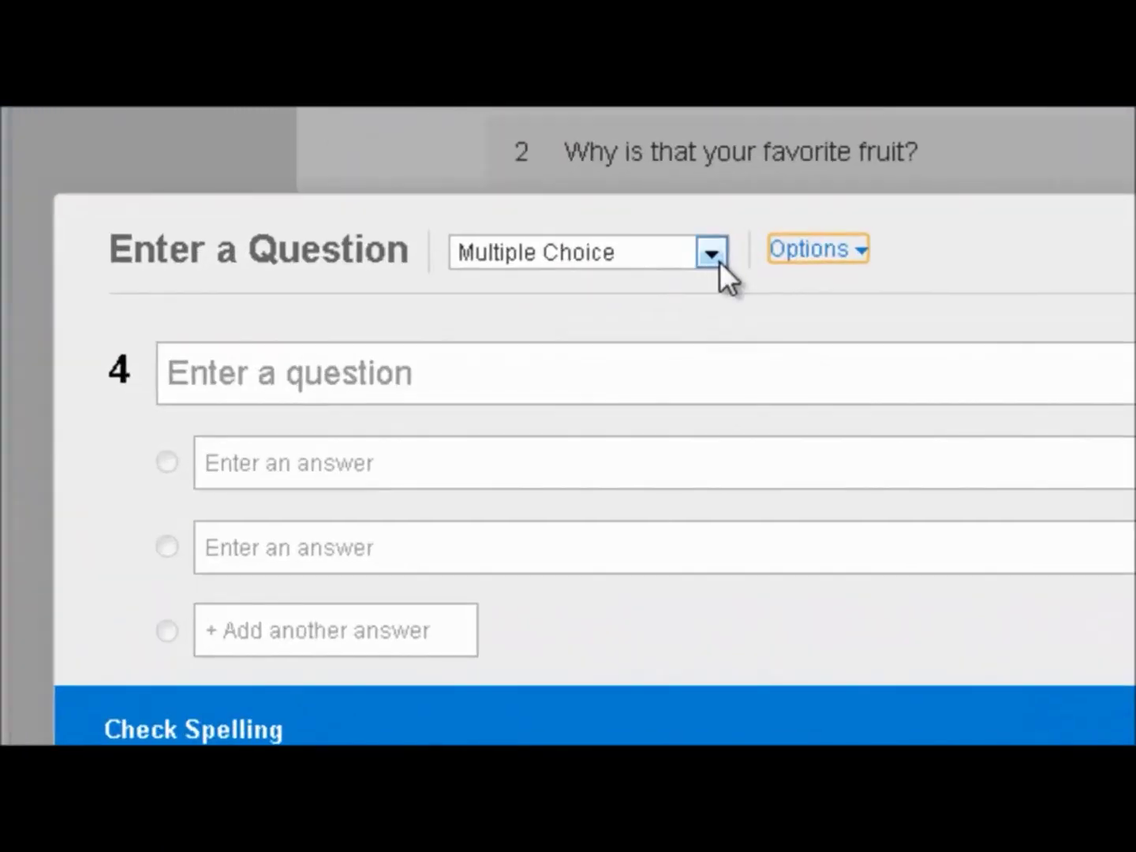
click(448, 320)
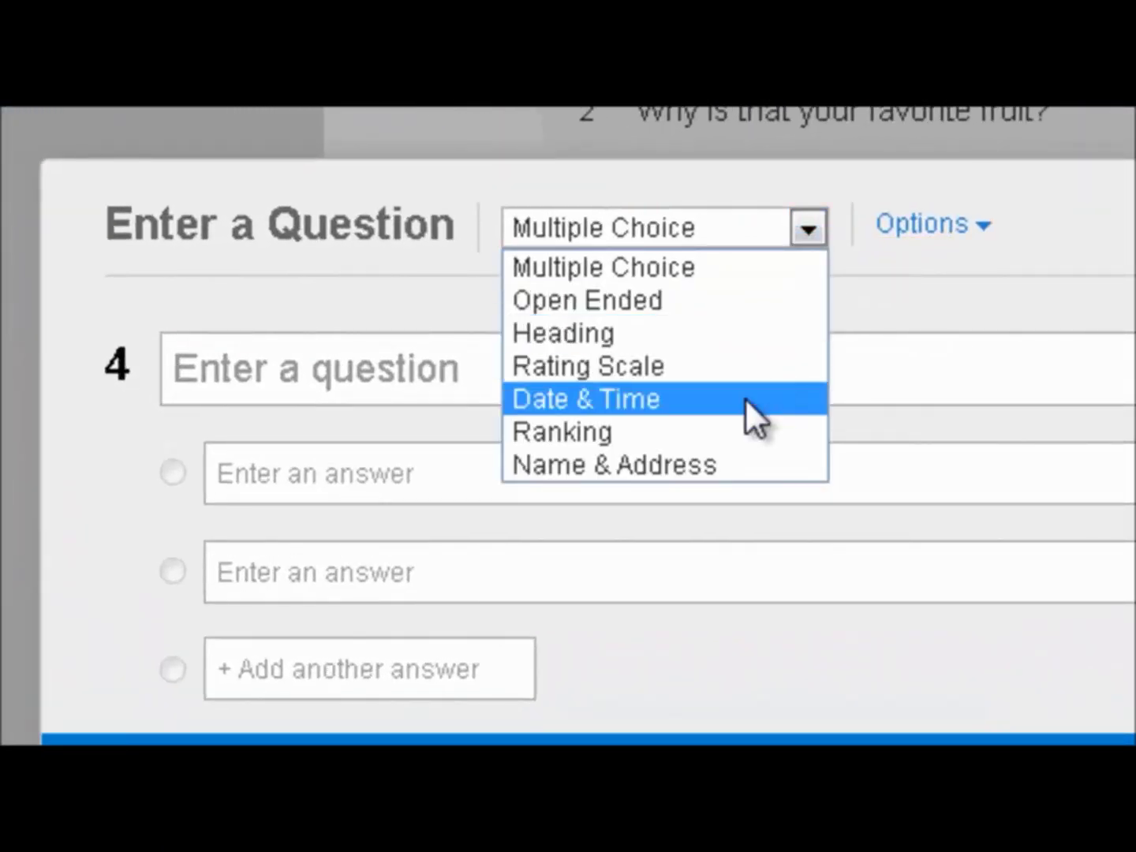
click(742, 466)
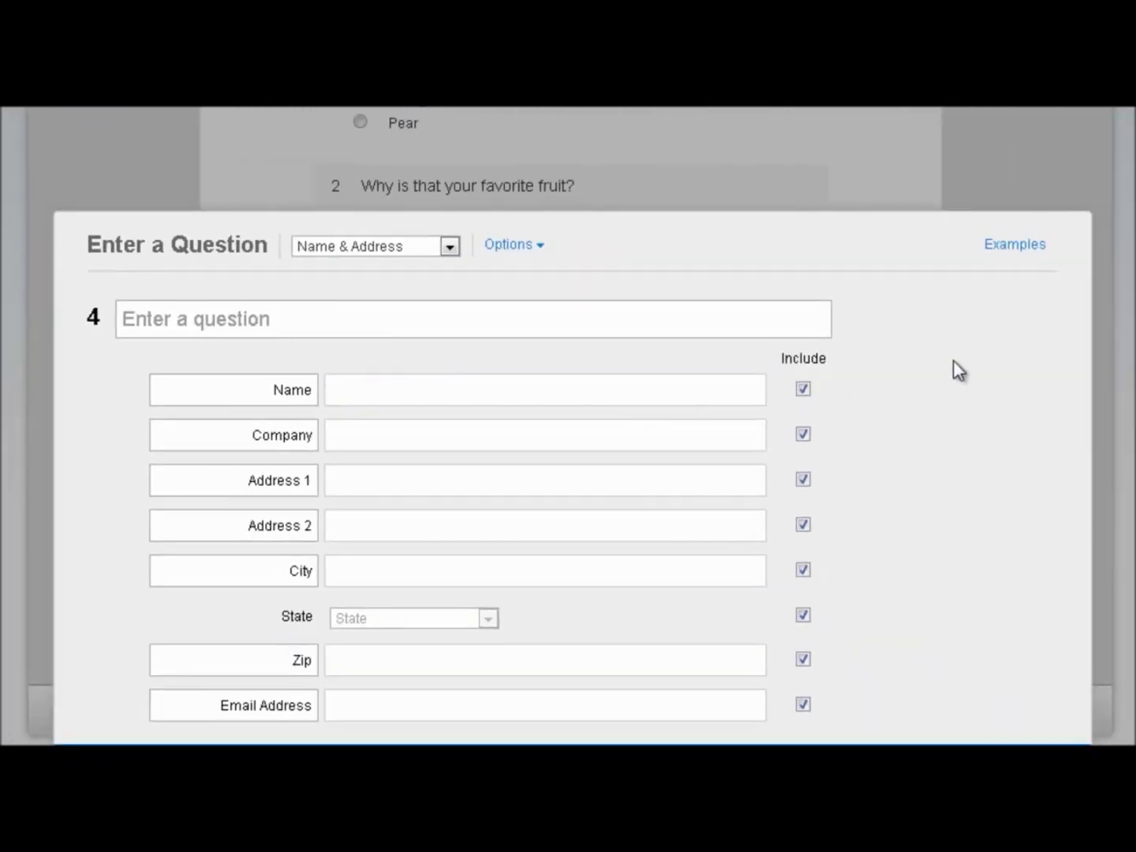
click(351, 316)
text(Please)
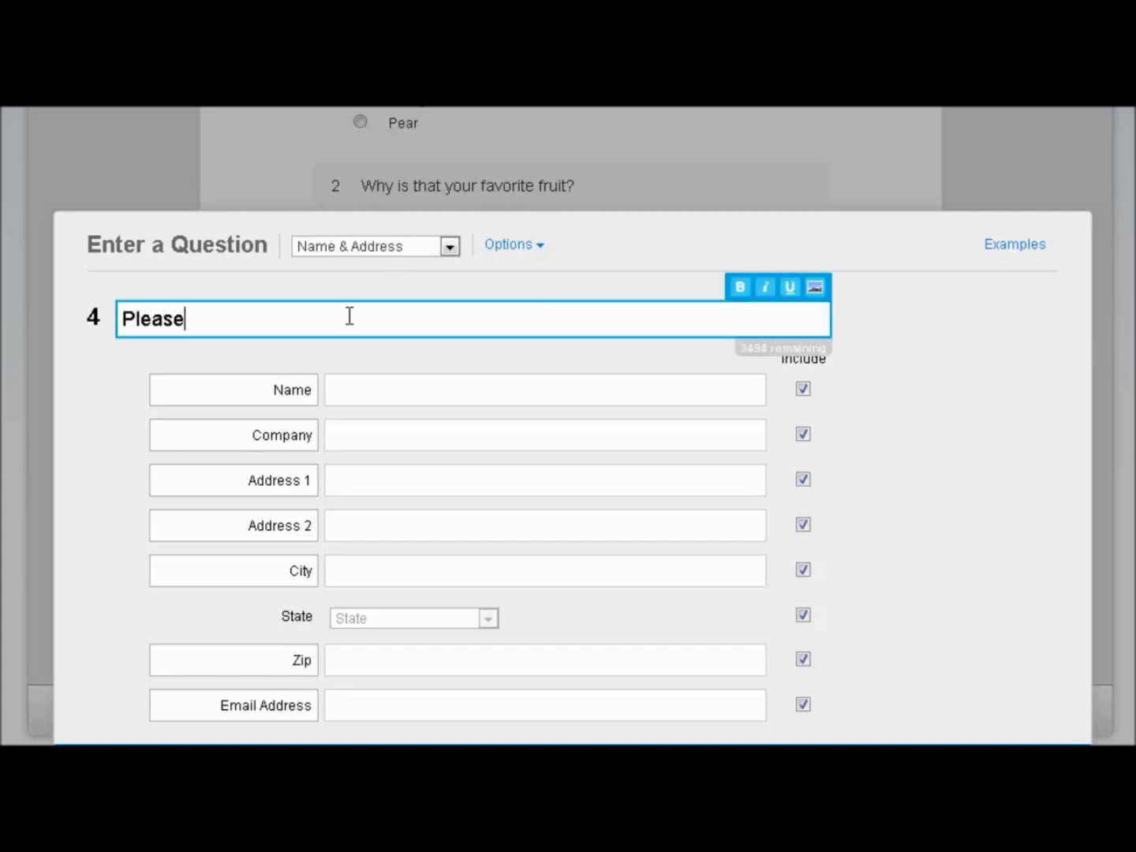
text( tell us about yourself)
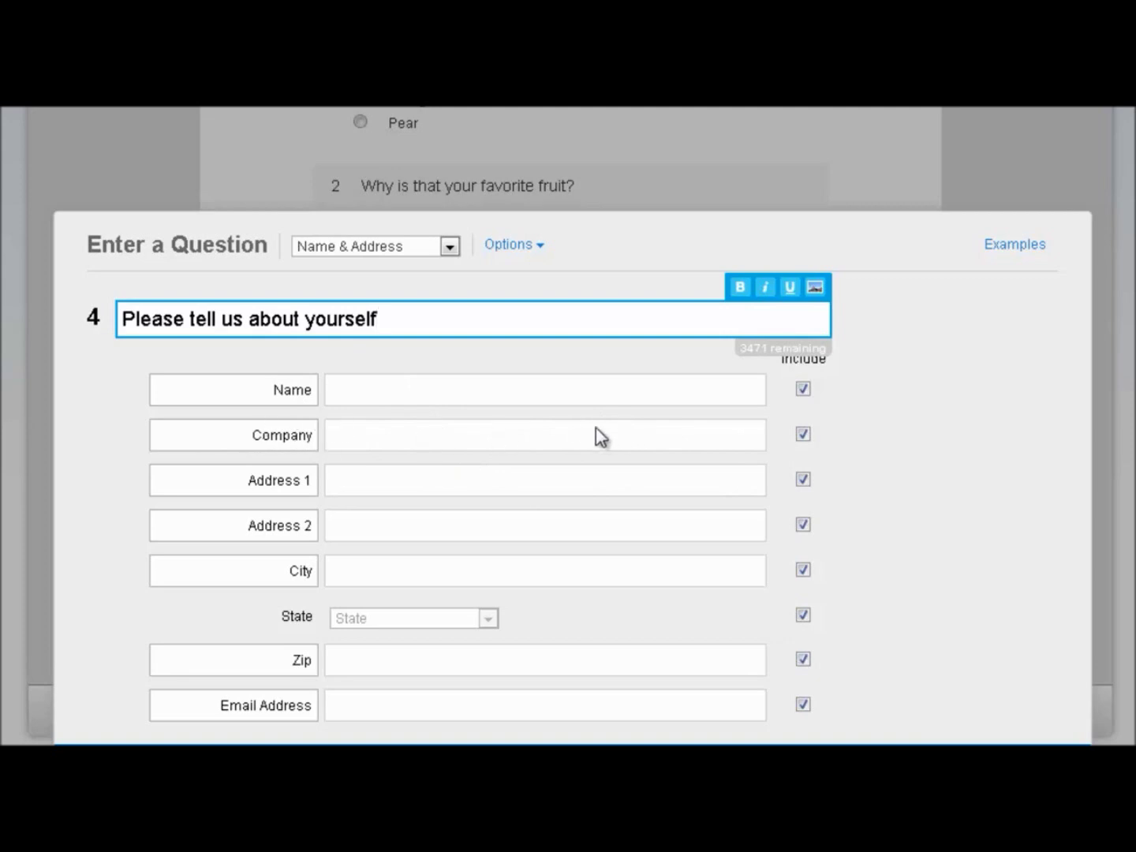
click(804, 435)
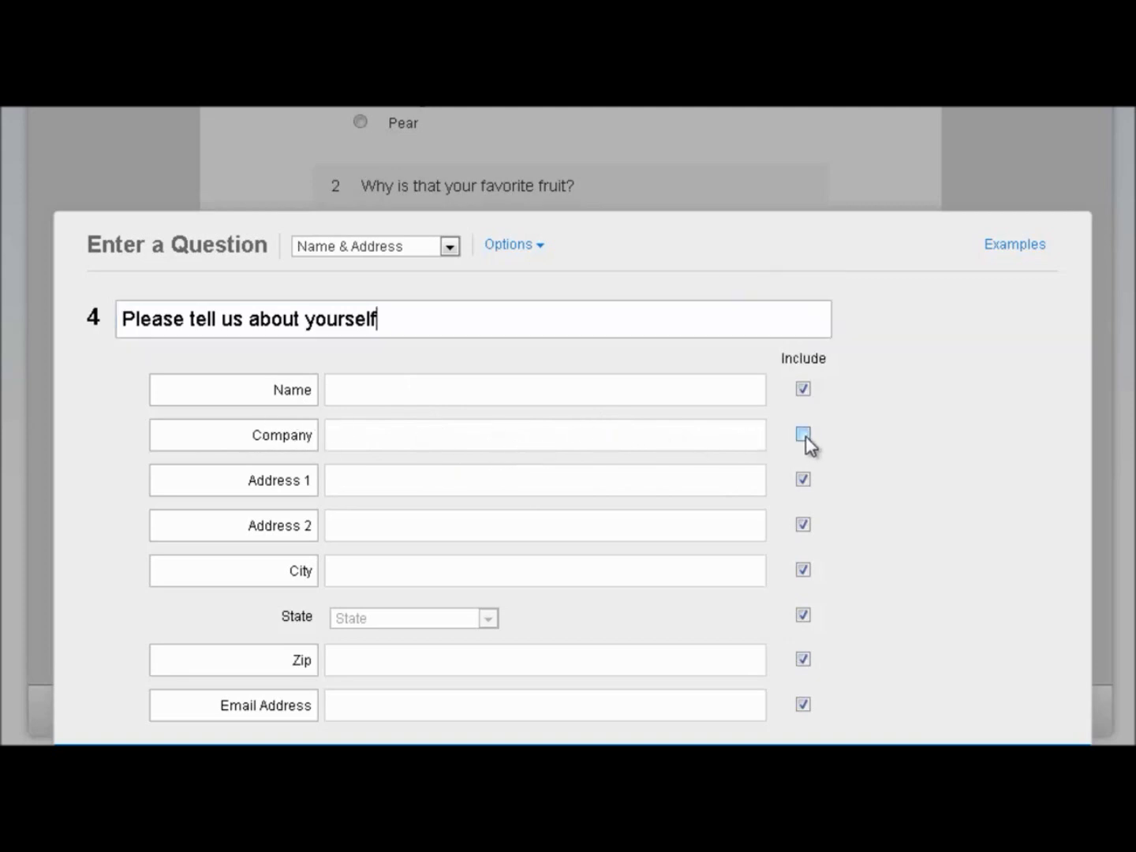
scroll(307, 617, down, 3)
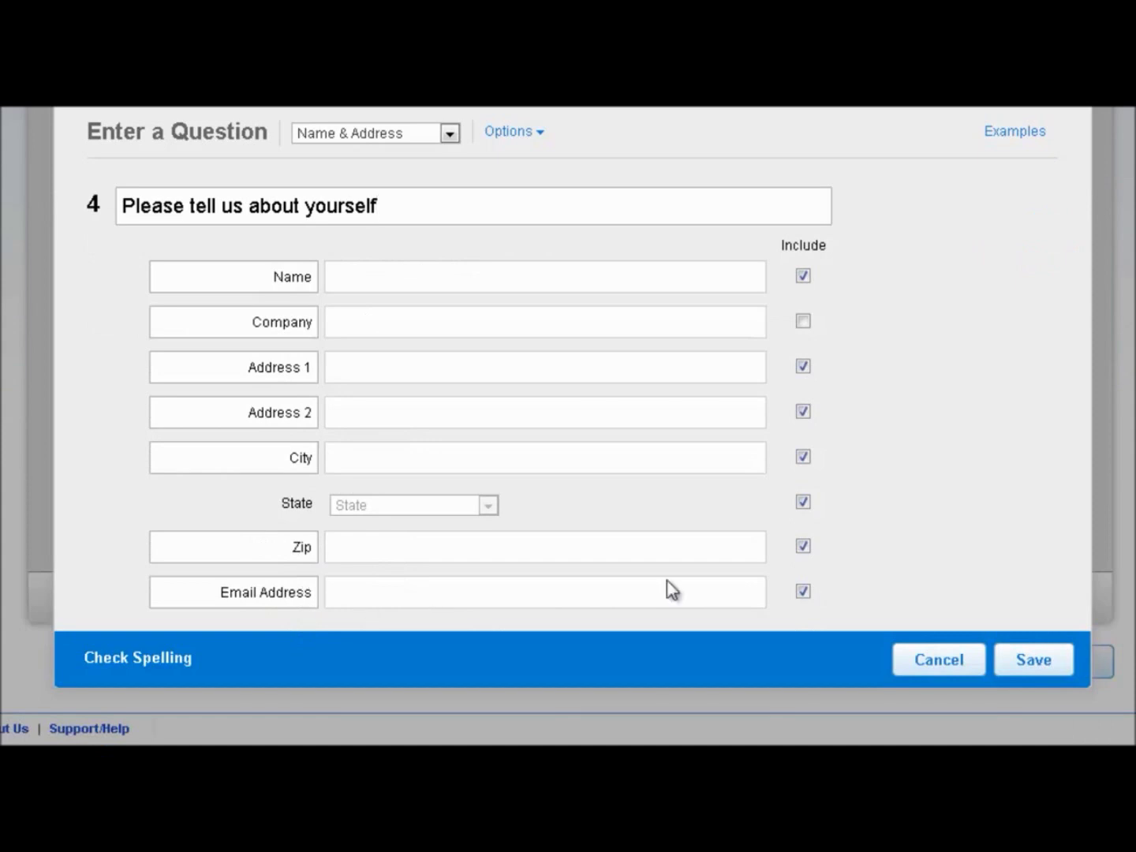
click(1033, 659)
scroll(1130, 489, down, 3)
scroll(1130, 489, up, 3)
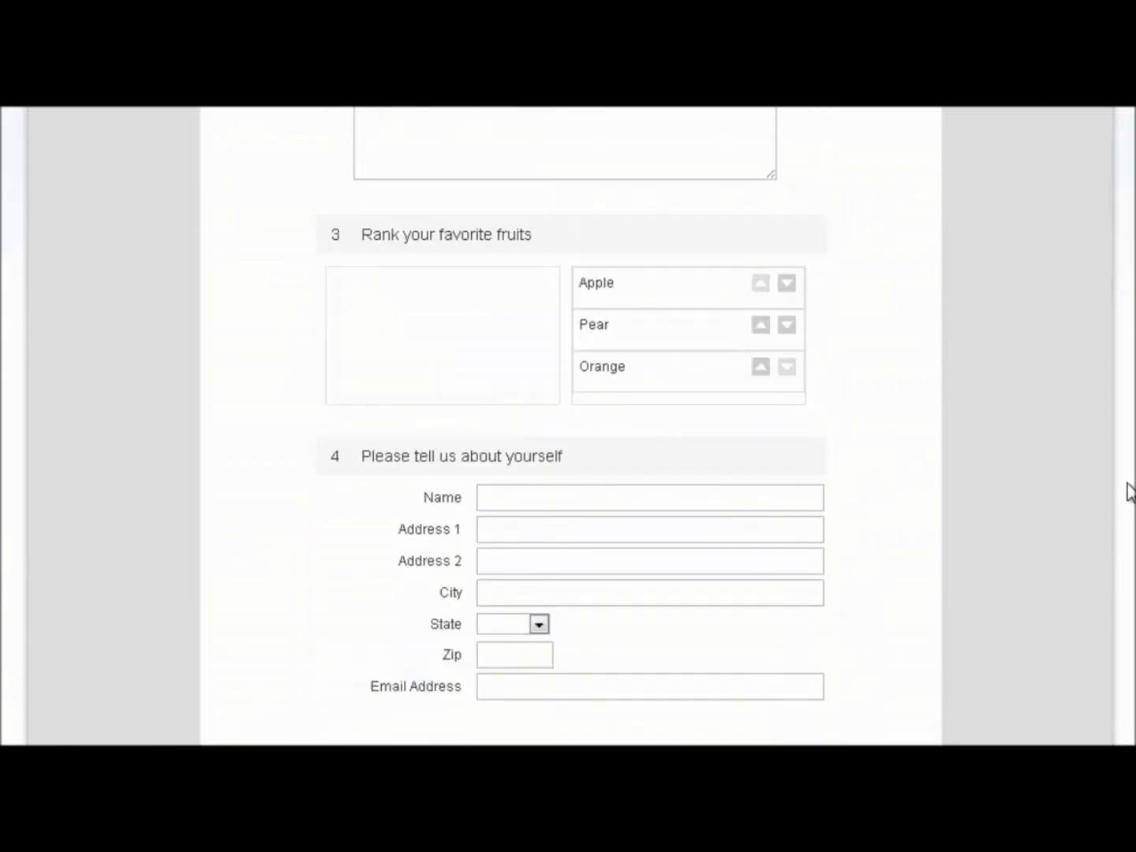
scroll(1130, 489, up, 10)
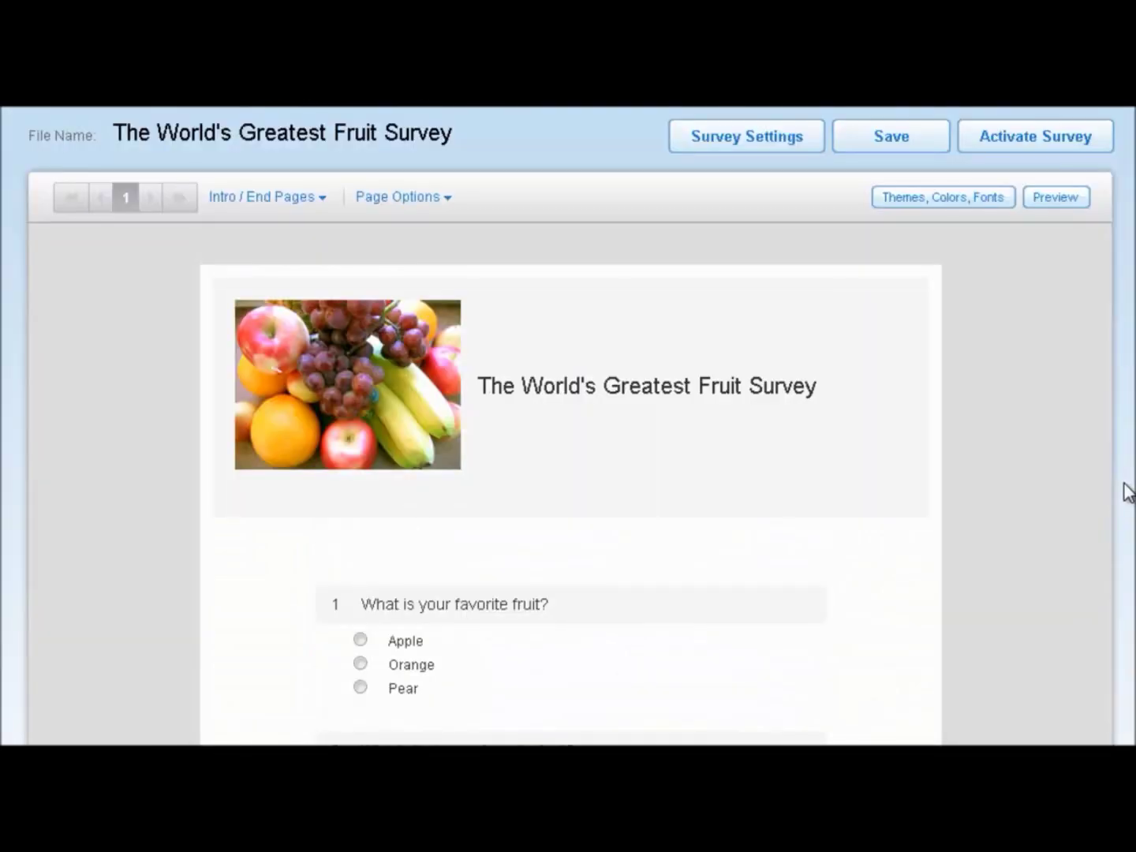
scroll(1128, 488, down, 2)
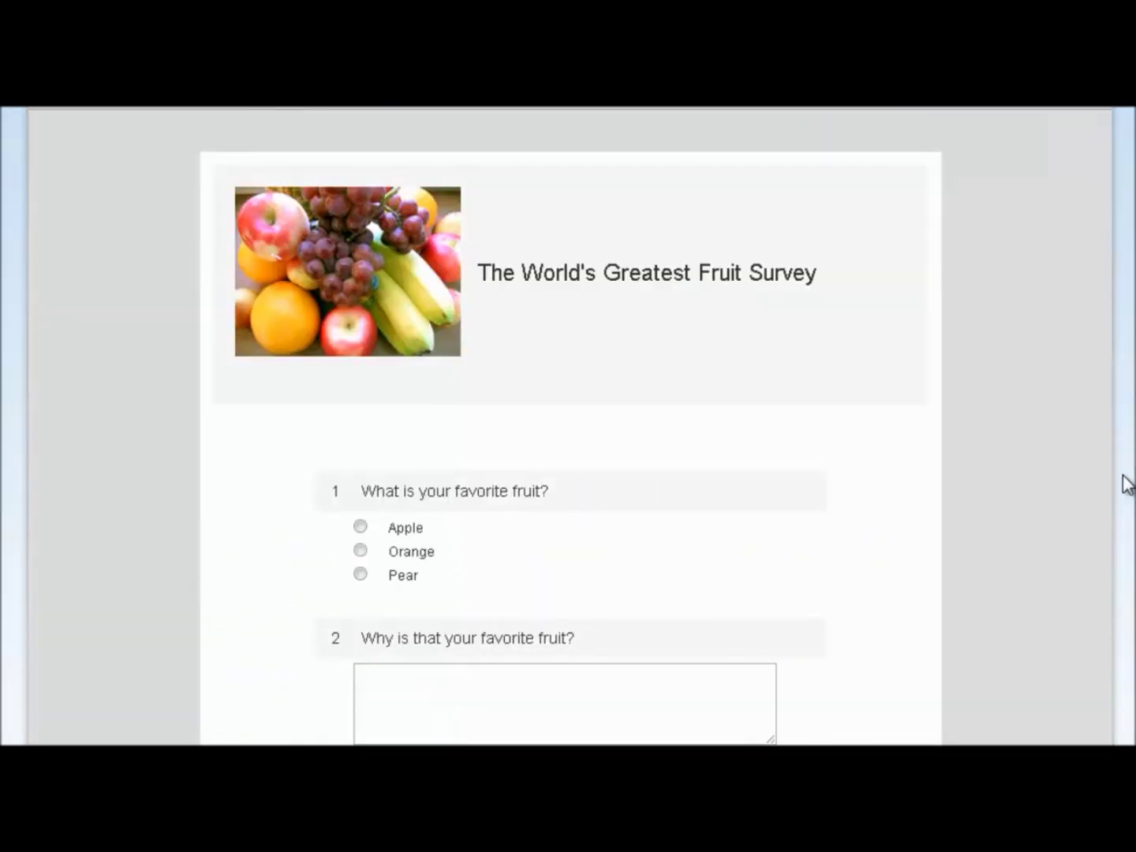
scroll(1128, 484, up, 2)
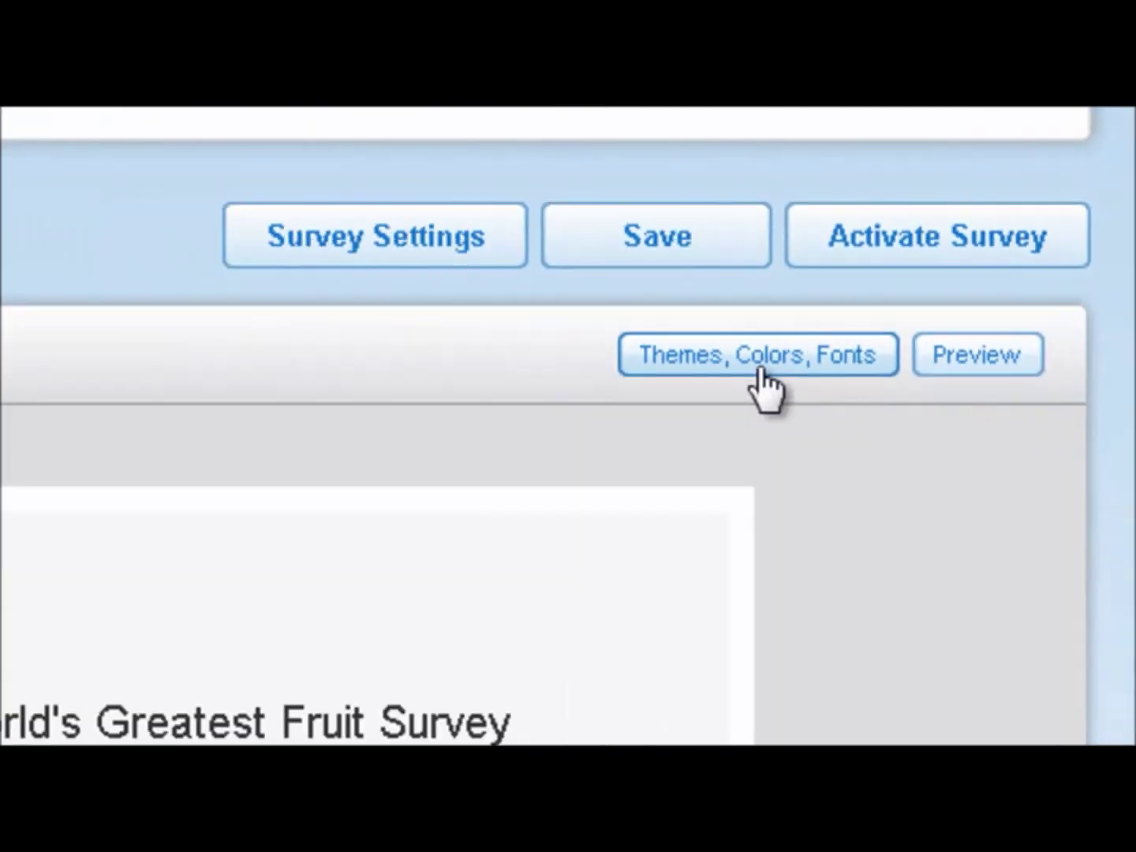
click(521, 508)
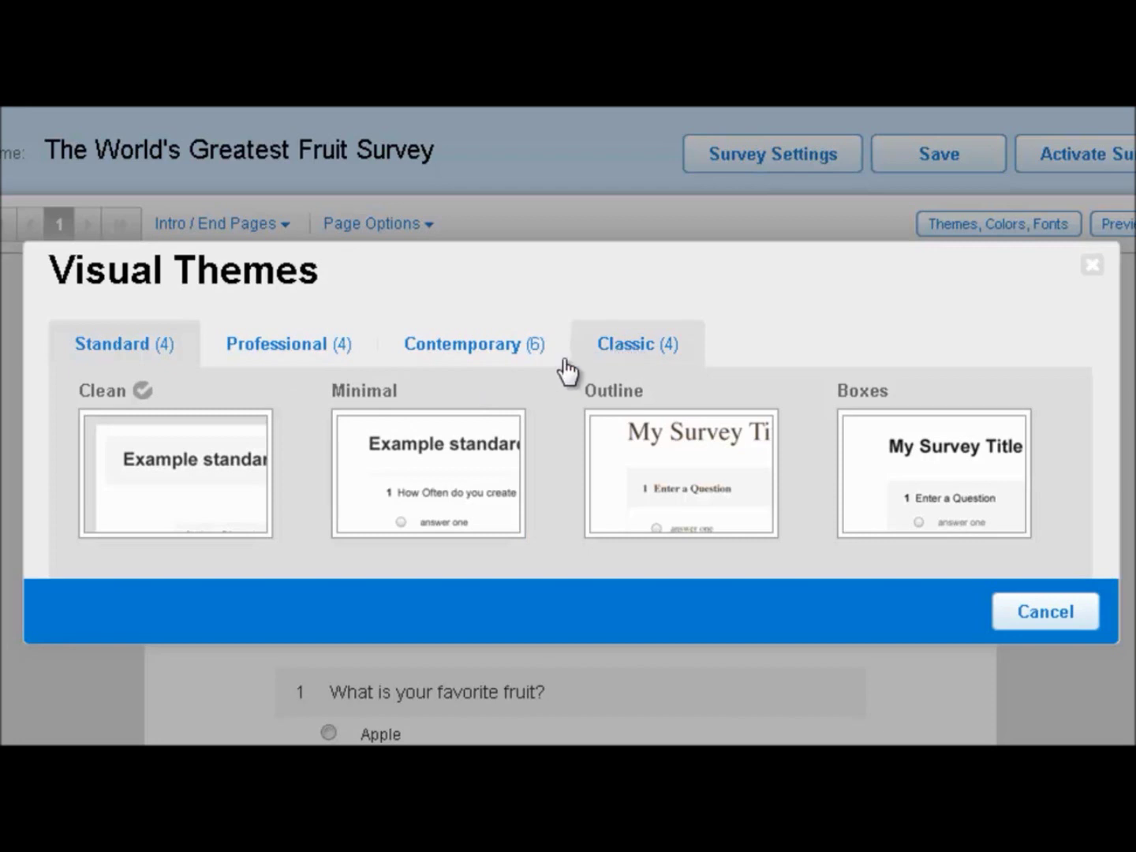
Step: Browse the Contemporary themes to find Blue Sky
click(474, 352)
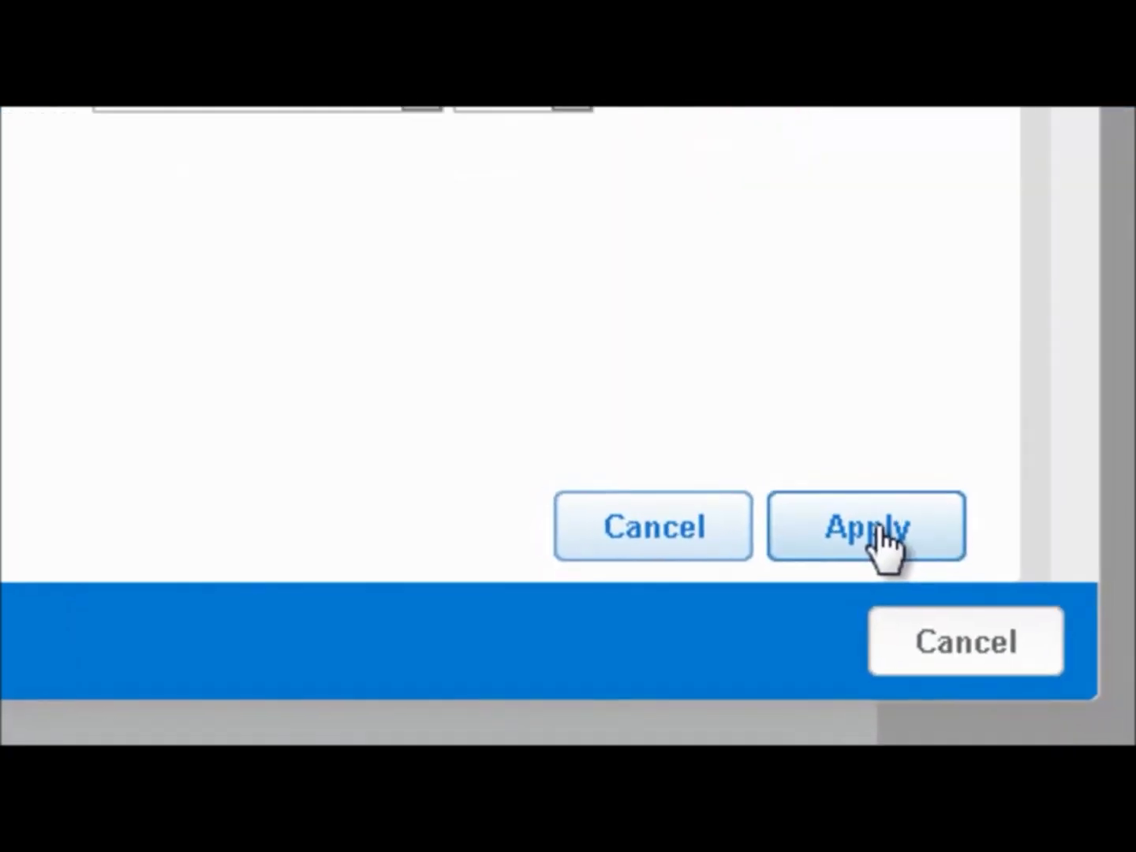
click(996, 710)
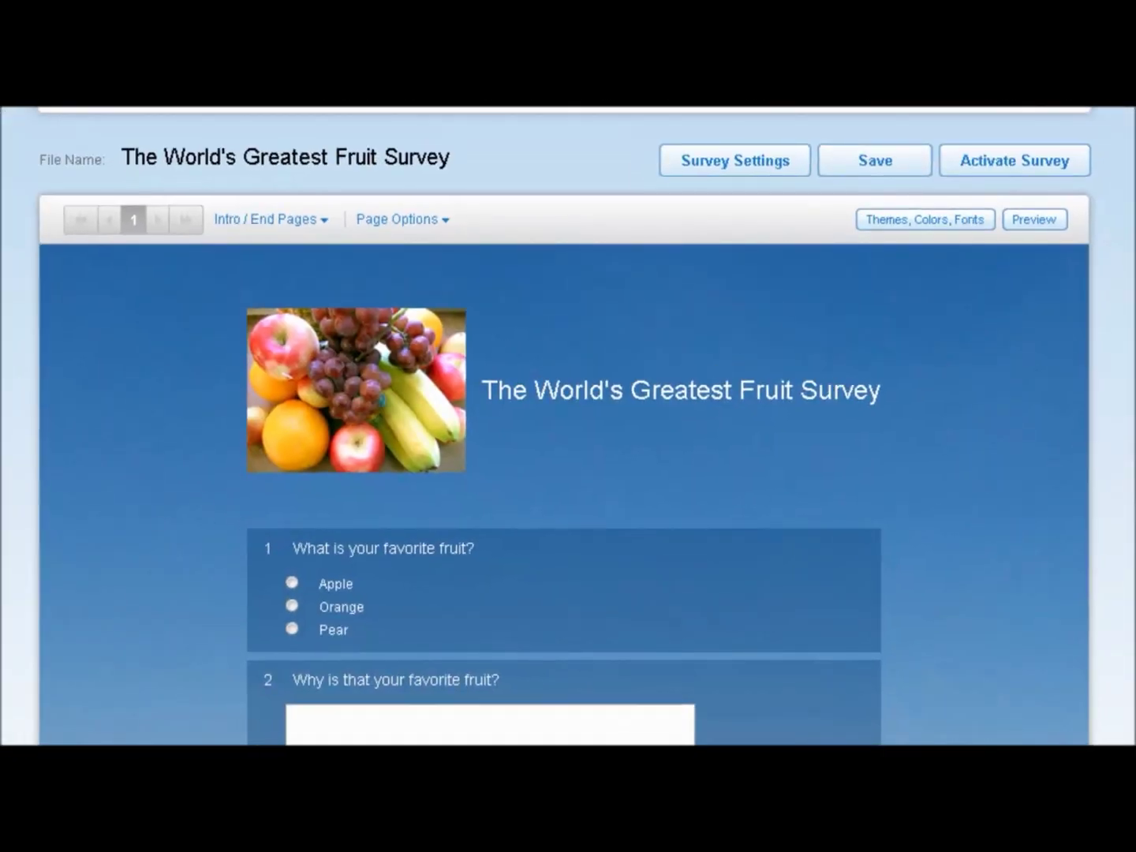
scroll(568, 427, down, 7)
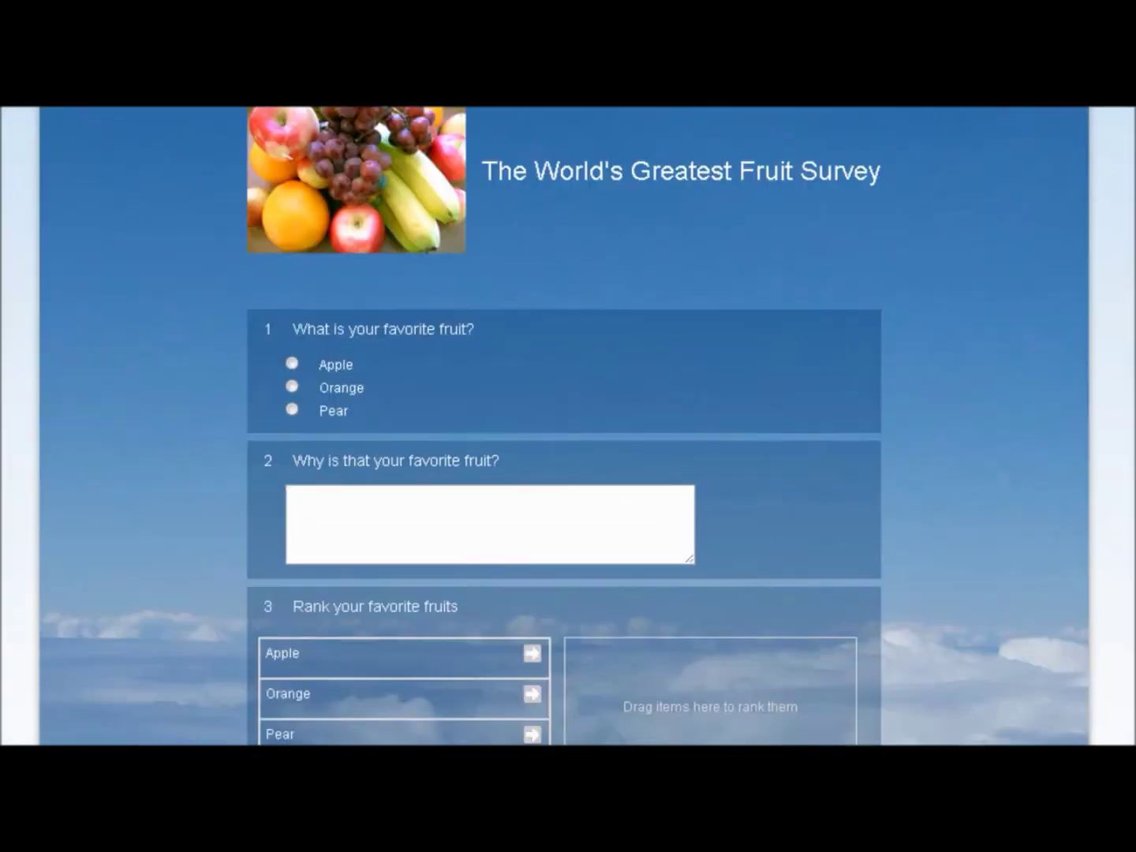
scroll(569, 426, down, 4)
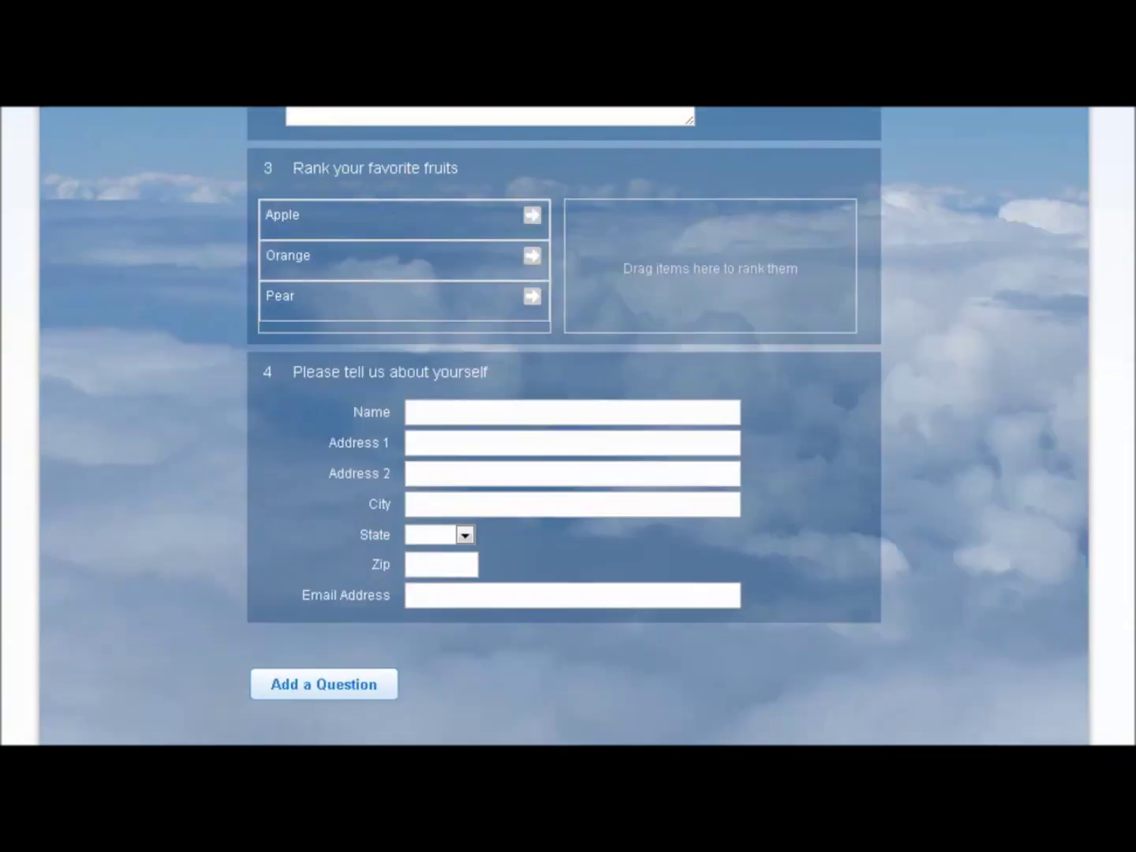
scroll(568, 426, up, 3)
scroll(568, 426, up, 9)
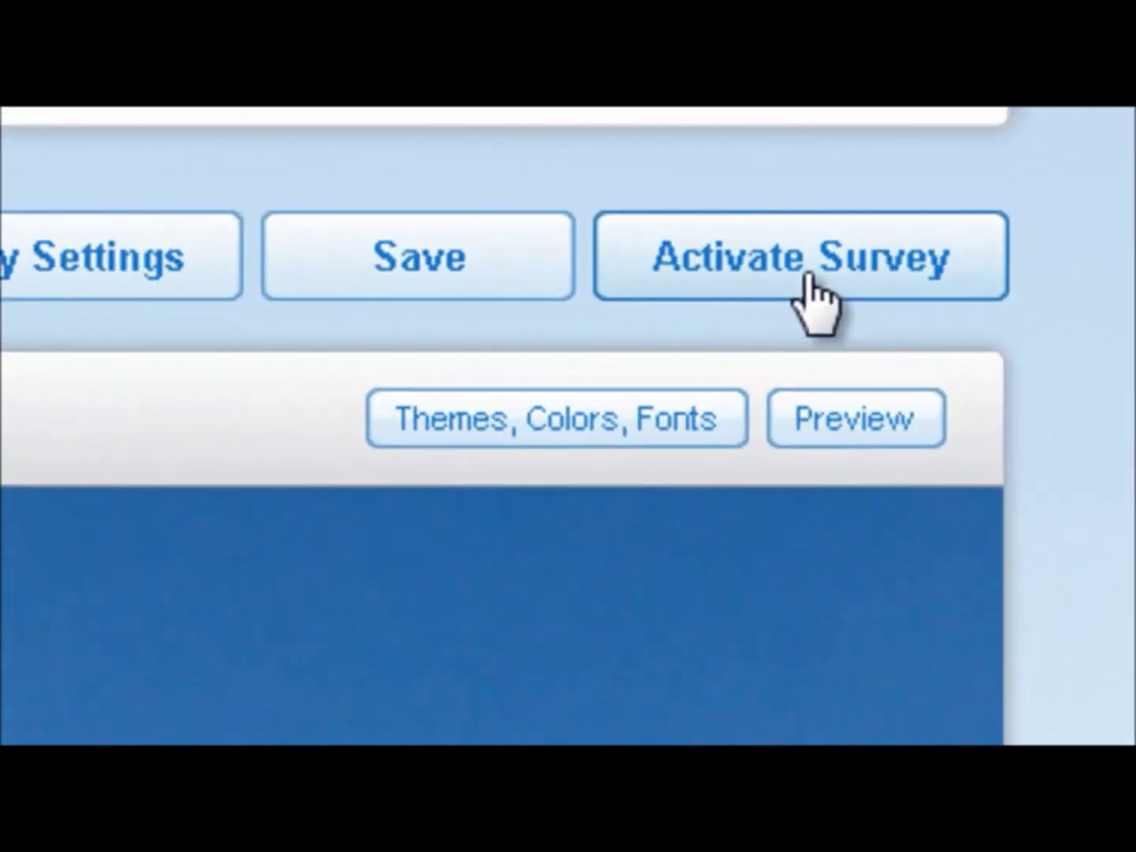
Step: Activate the fruit survey so it can collect responses
click(1018, 166)
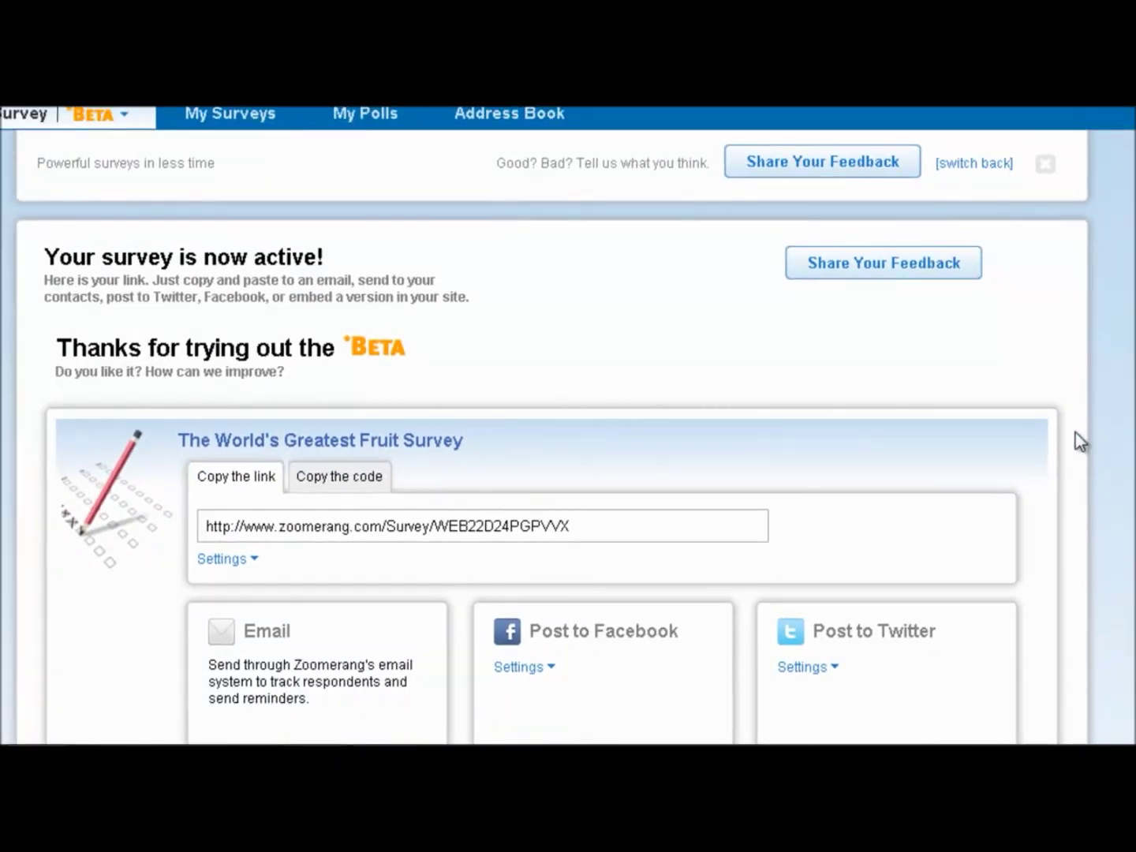
Step: Select the full zoomerang.com survey link on the share page
scroll(1081, 437, down, 2)
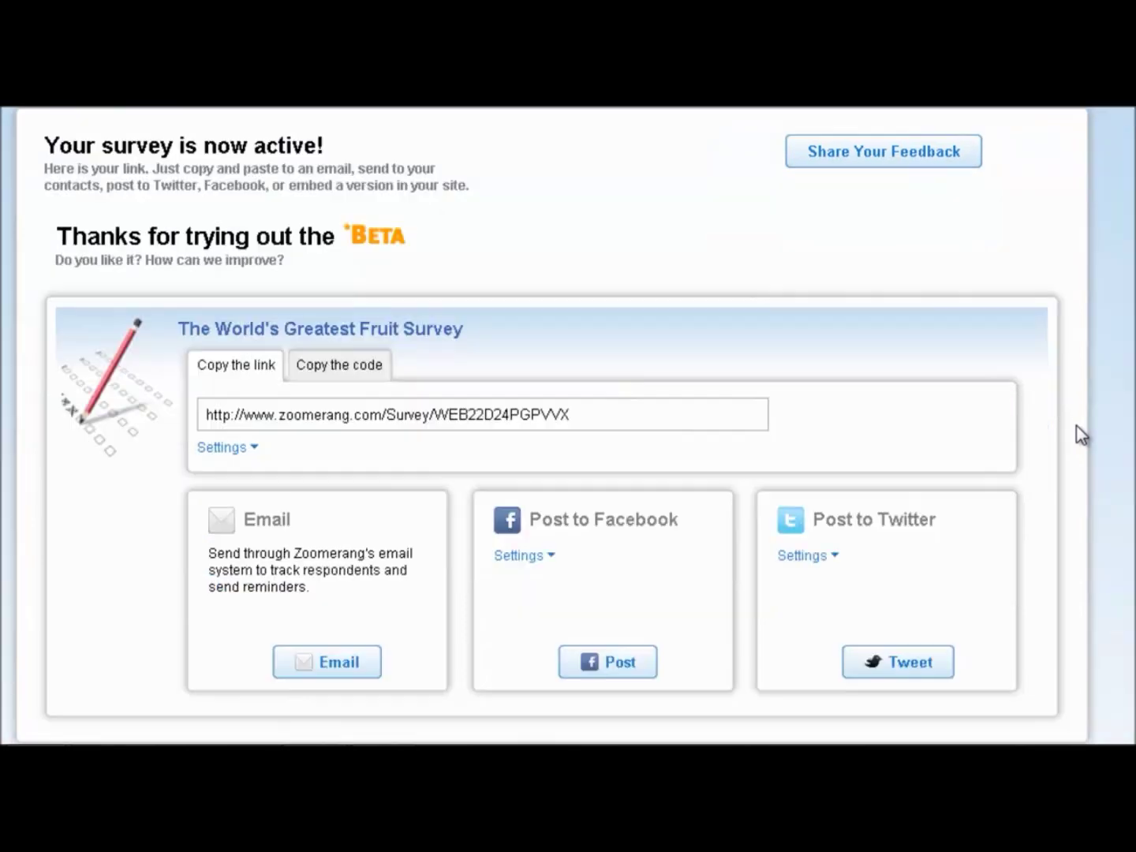
scroll(1081, 436, down, 2)
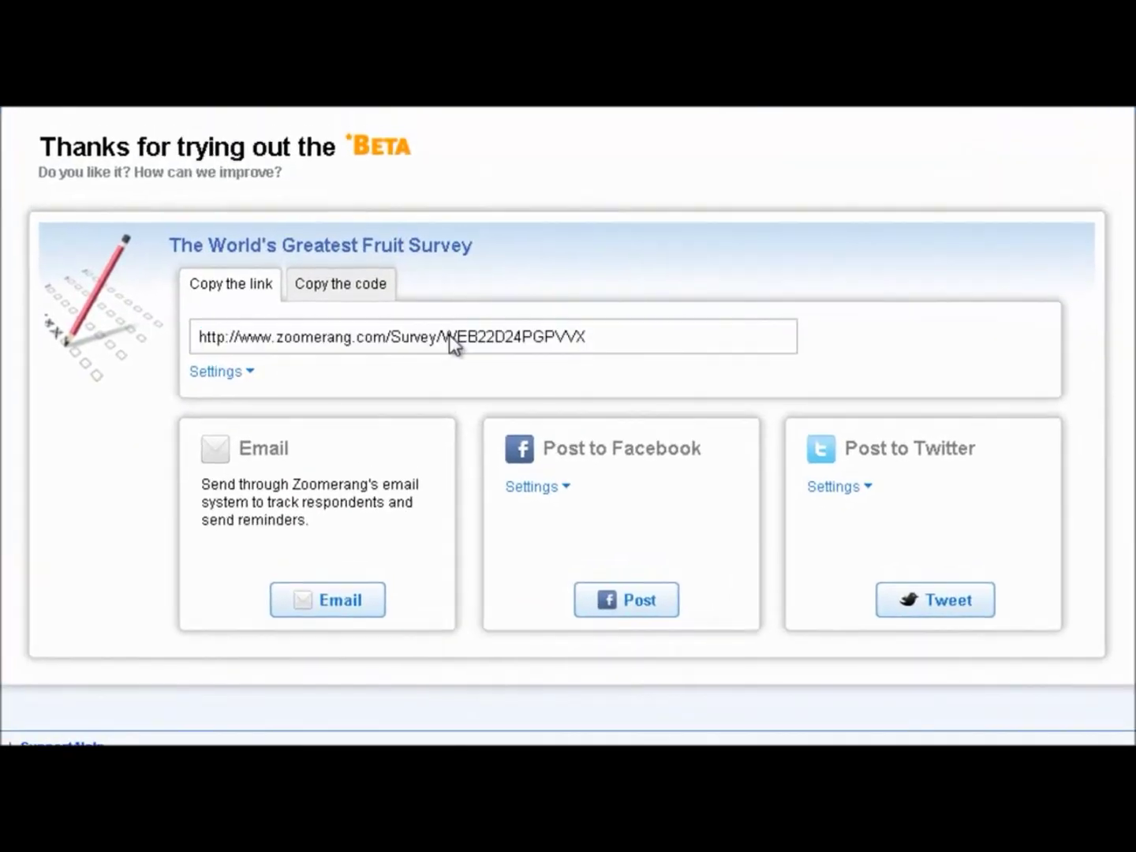
click(451, 337)
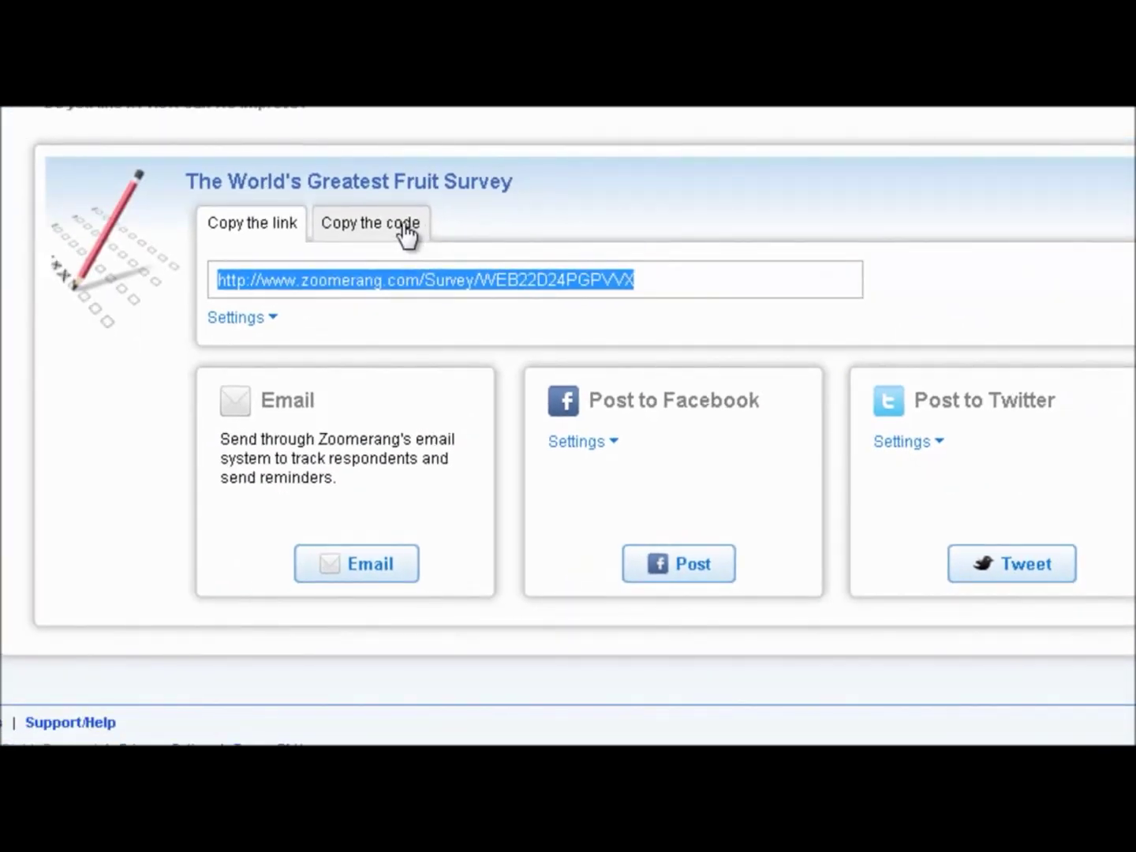
Step: Switch the share panel to the 'Copy the code' tab for the survey's embed code
click(405, 228)
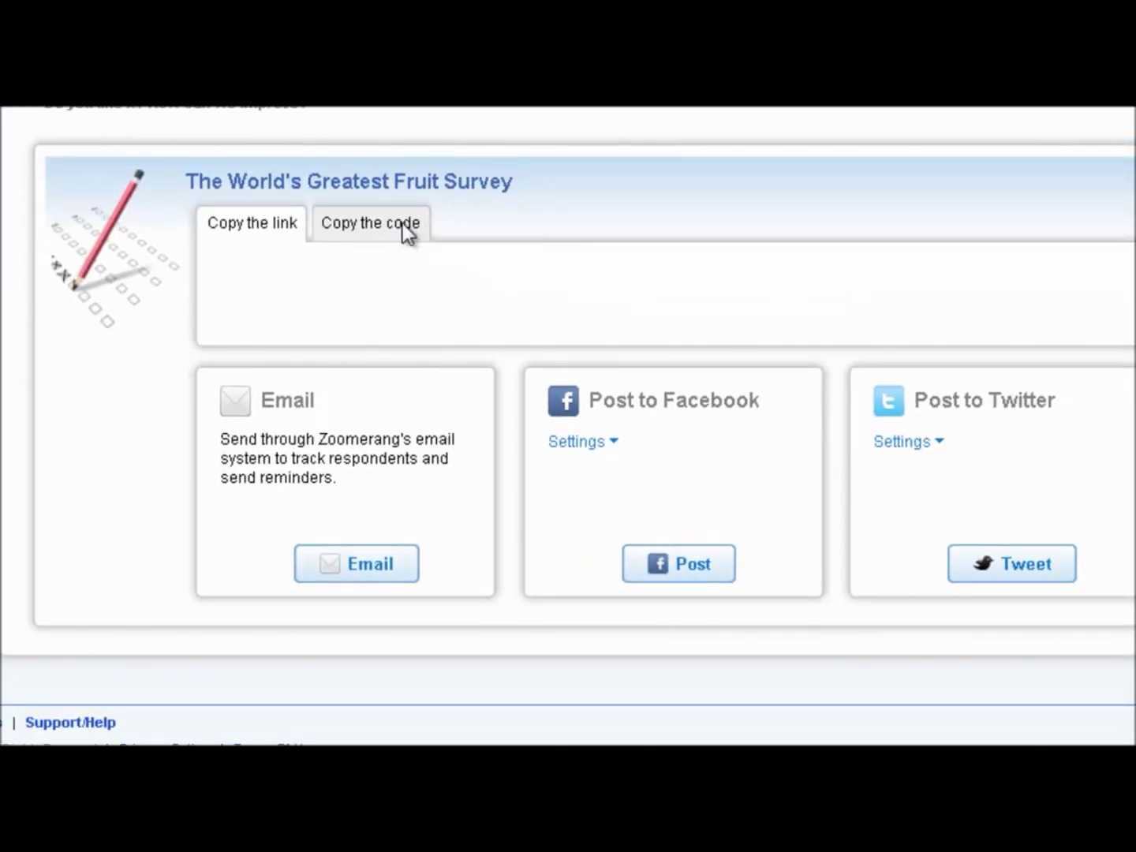